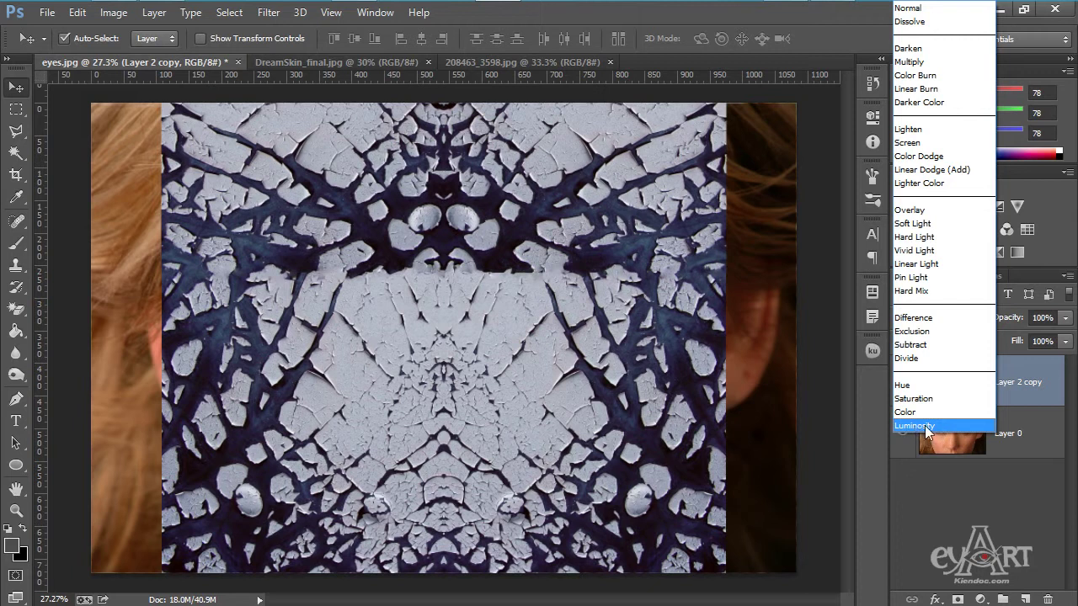
# Blend the cracked texture layer in Luminosity mode at 20% opacity.
pyautogui.click(923, 427)
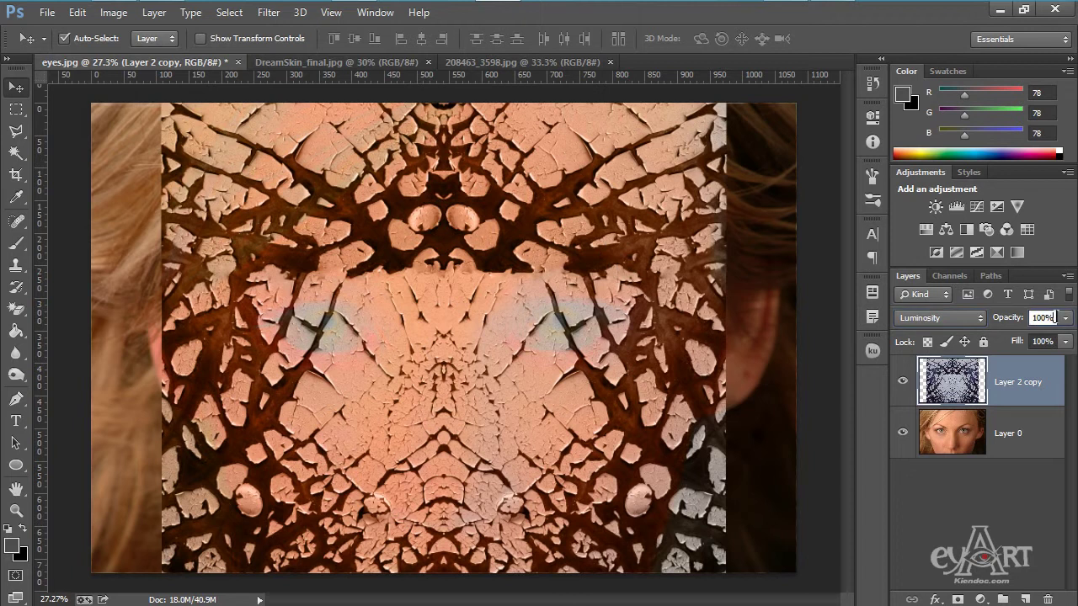
pyautogui.write('20')
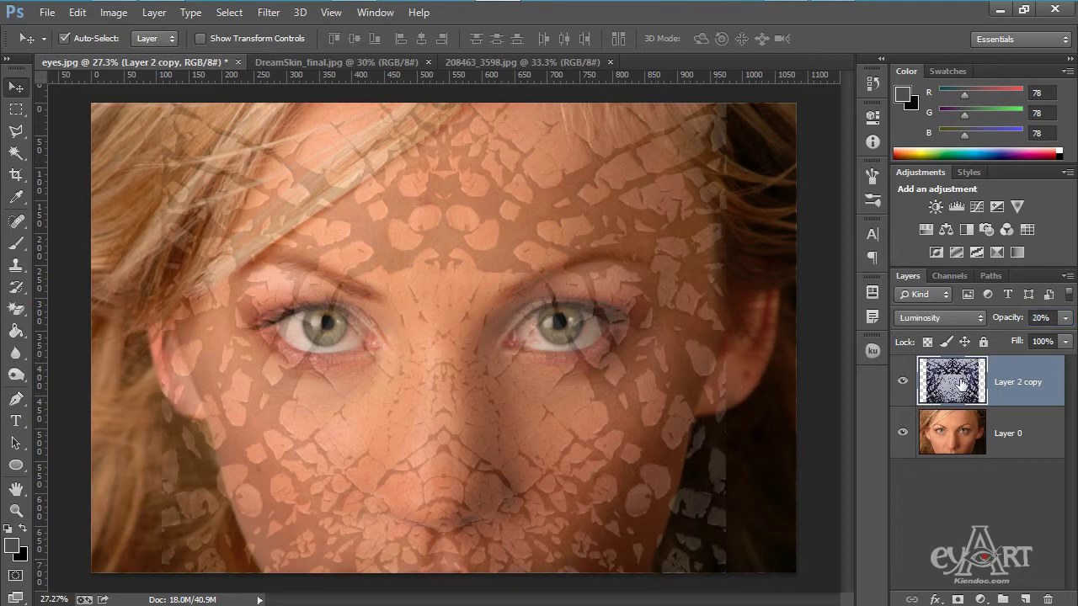
# Add a layer mask to the texture layer and prepare a soft black Brush of 384 px.
pyautogui.click(958, 599)
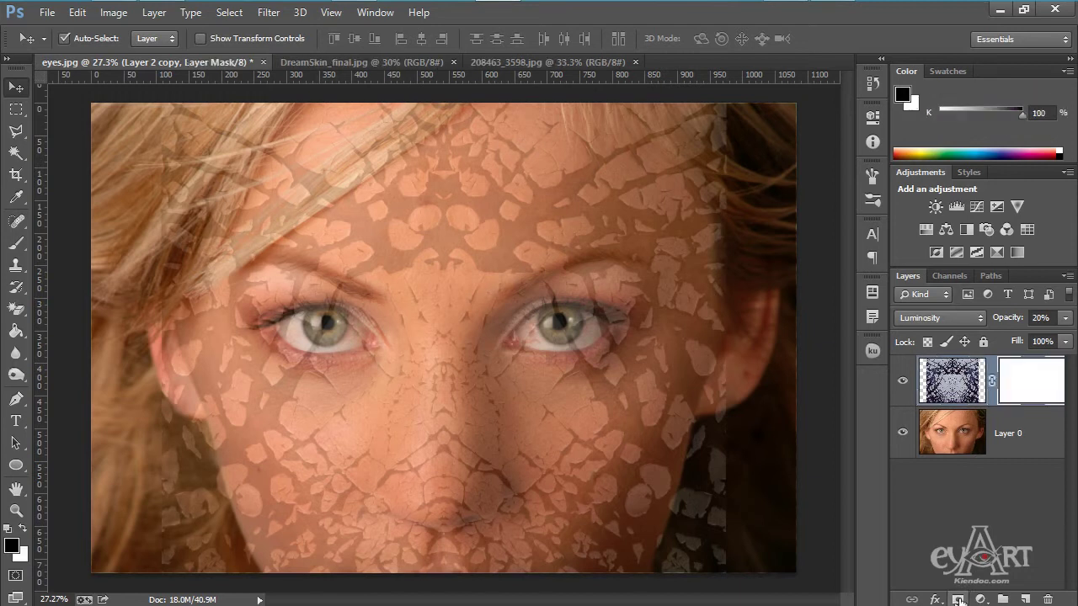
pyautogui.click(16, 244)
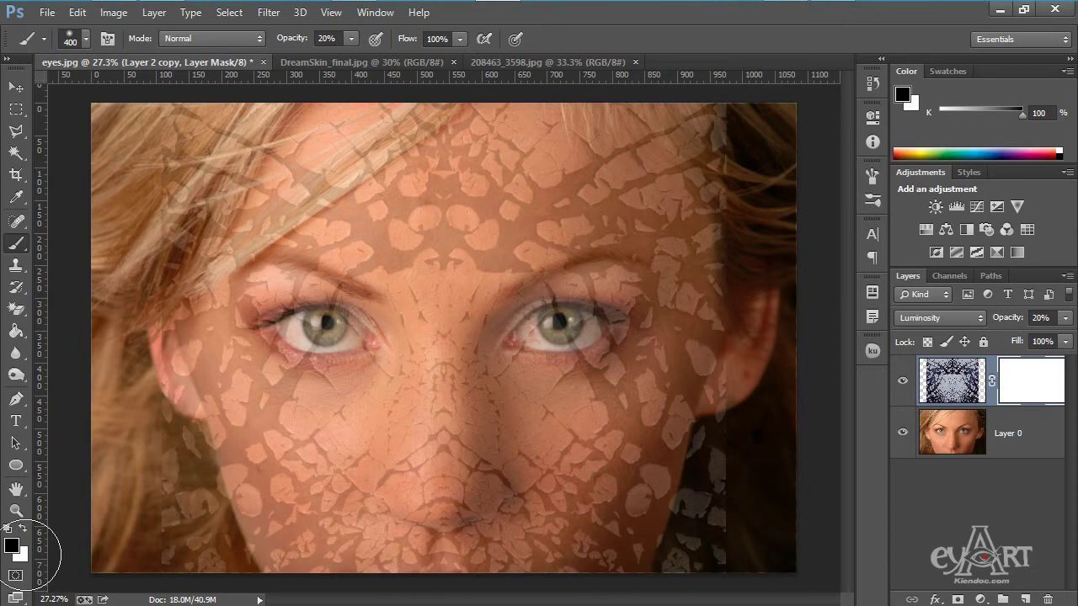
pyautogui.click(23, 529)
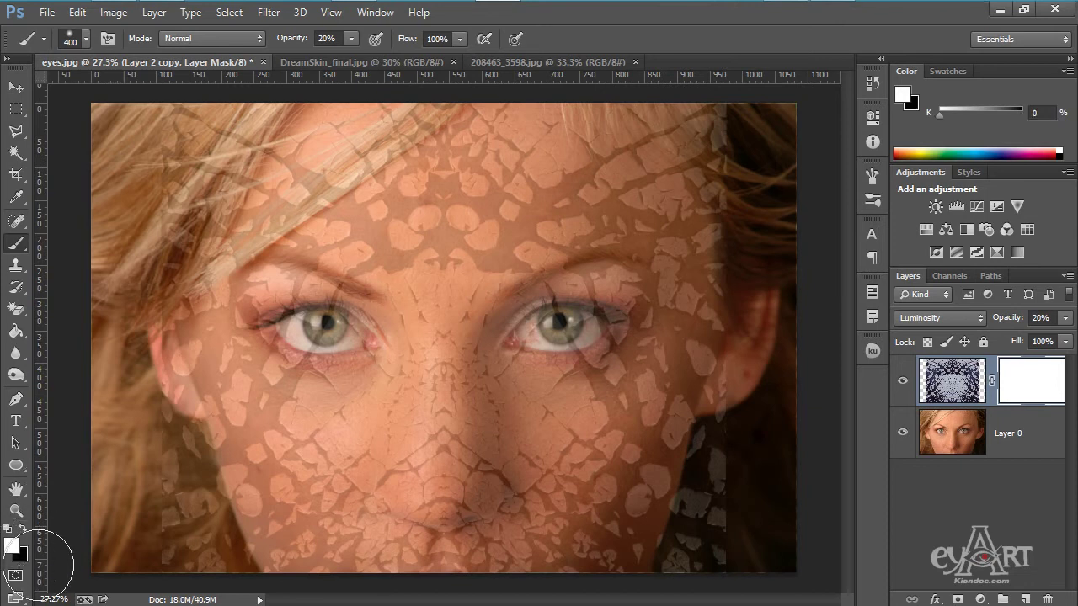
pyautogui.press('x')
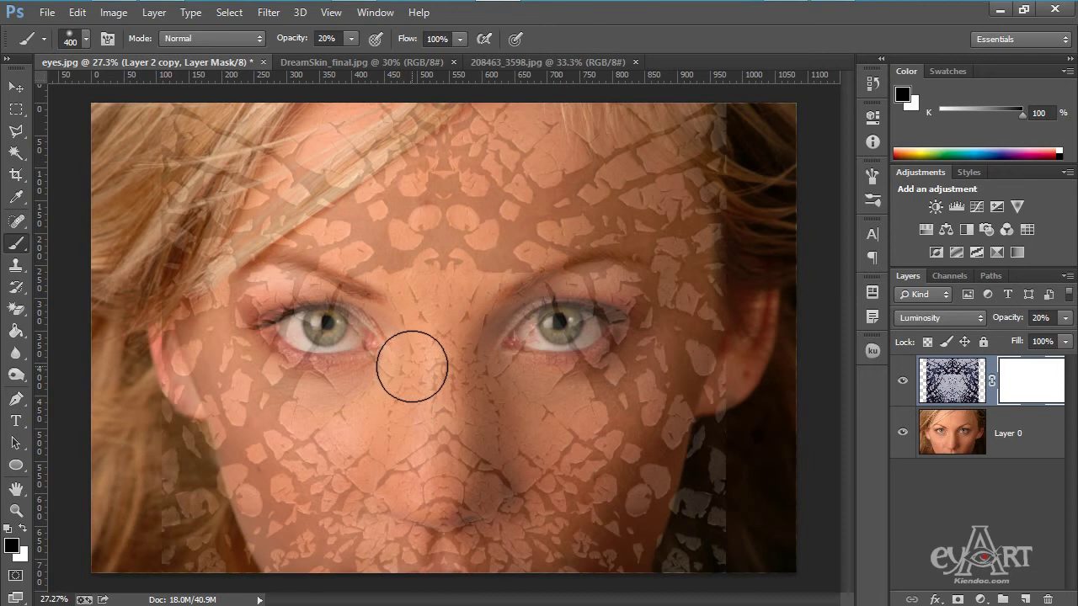
pyautogui.rightClick(428, 241)
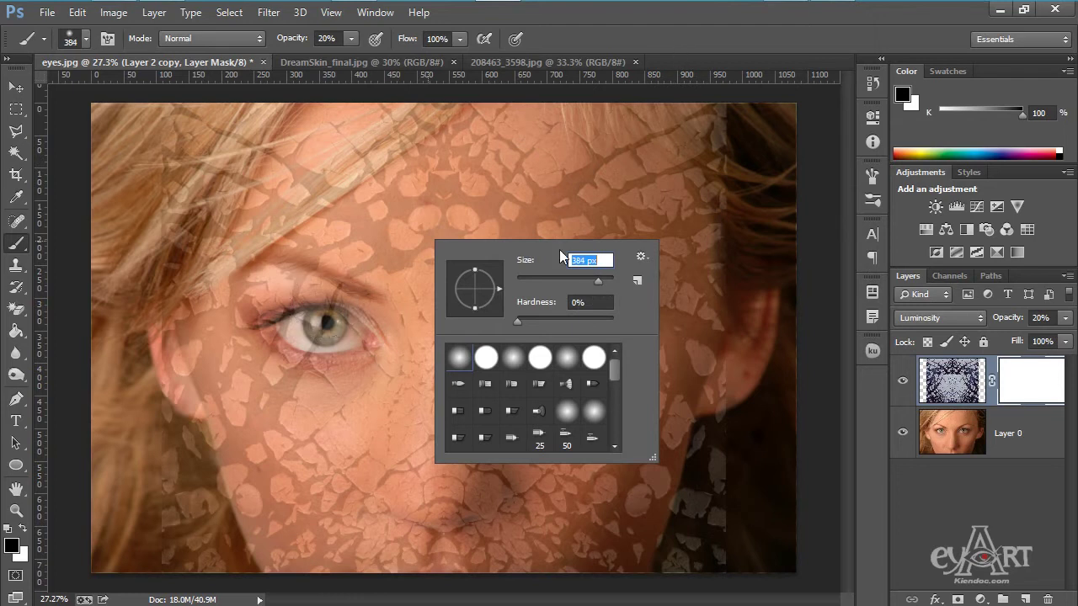
pyautogui.press('Return')
# Mask the cracks off the hair and background beside the lower face on both sides, using 53% brush opacity.
pyautogui.moveTo(711, 460)
pyautogui.mouseDown()
pyautogui.moveTo(714, 396)
pyautogui.moveTo(720, 514)
pyautogui.moveTo(699, 540)
pyautogui.mouseUp()
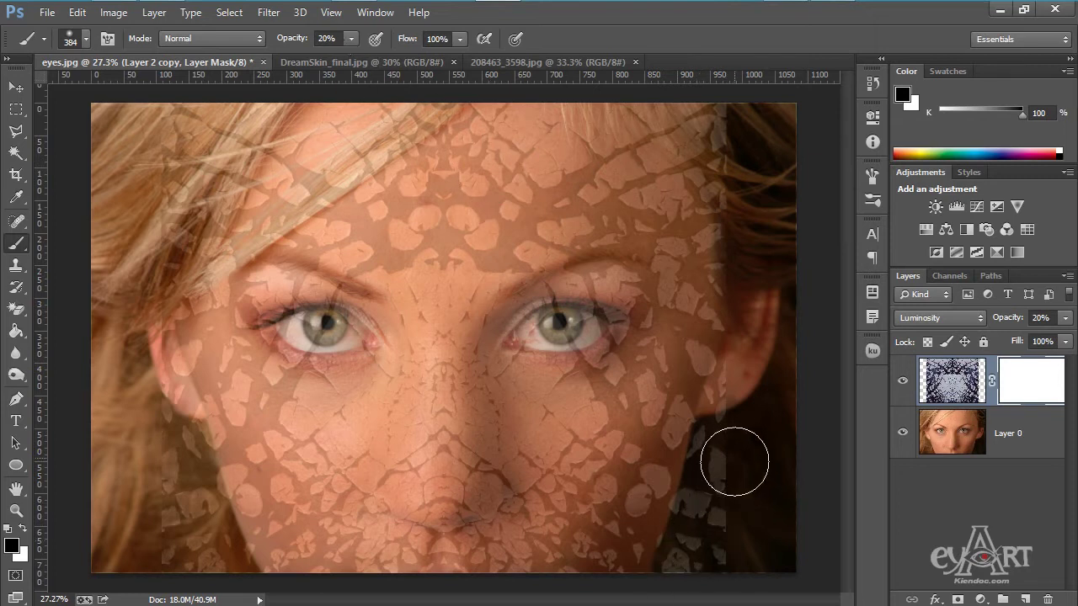
pyautogui.press('5')
pyautogui.press('7')
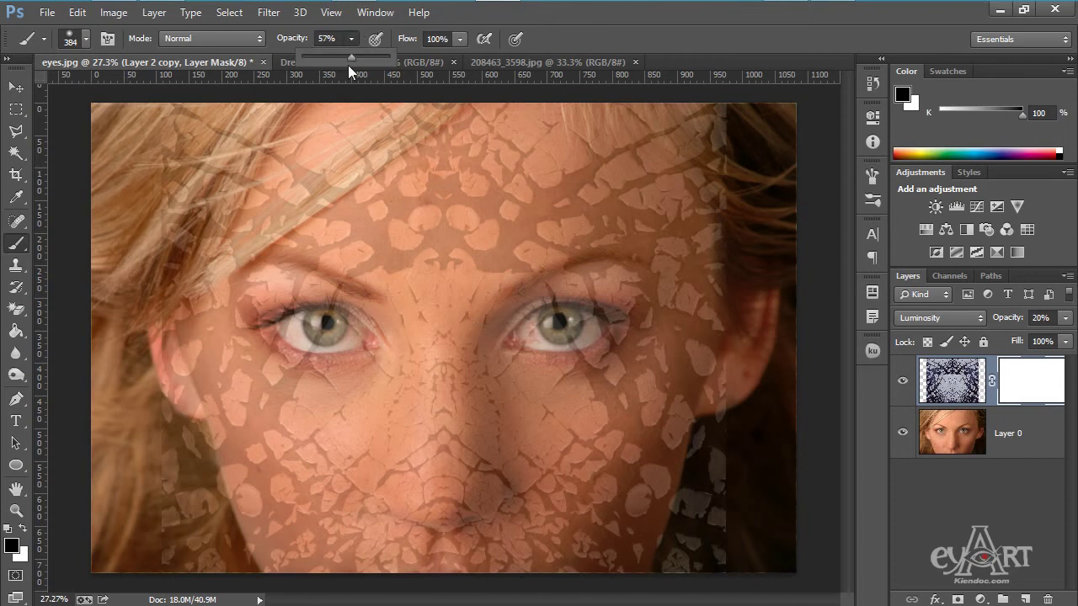
pyautogui.click(605, 30)
pyautogui.moveTo(719, 485)
pyautogui.mouseDown()
pyautogui.moveTo(744, 436)
pyautogui.moveTo(718, 562)
pyautogui.moveTo(731, 468)
pyautogui.moveTo(708, 550)
pyautogui.moveTo(741, 478)
pyautogui.moveTo(703, 557)
pyautogui.moveTo(741, 497)
pyautogui.mouseUp()
pyautogui.moveTo(710, 553)
pyautogui.mouseDown()
pyautogui.moveTo(724, 520)
pyautogui.moveTo(732, 554)
pyautogui.moveTo(751, 445)
pyautogui.moveTo(726, 480)
pyautogui.moveTo(751, 368)
pyautogui.mouseUp()
pyautogui.moveTo(171, 494)
pyautogui.mouseDown()
pyautogui.moveTo(154, 405)
pyautogui.moveTo(199, 596)
pyautogui.mouseUp()
pyautogui.moveTo(147, 382); pyautogui.dragTo(156, 333)
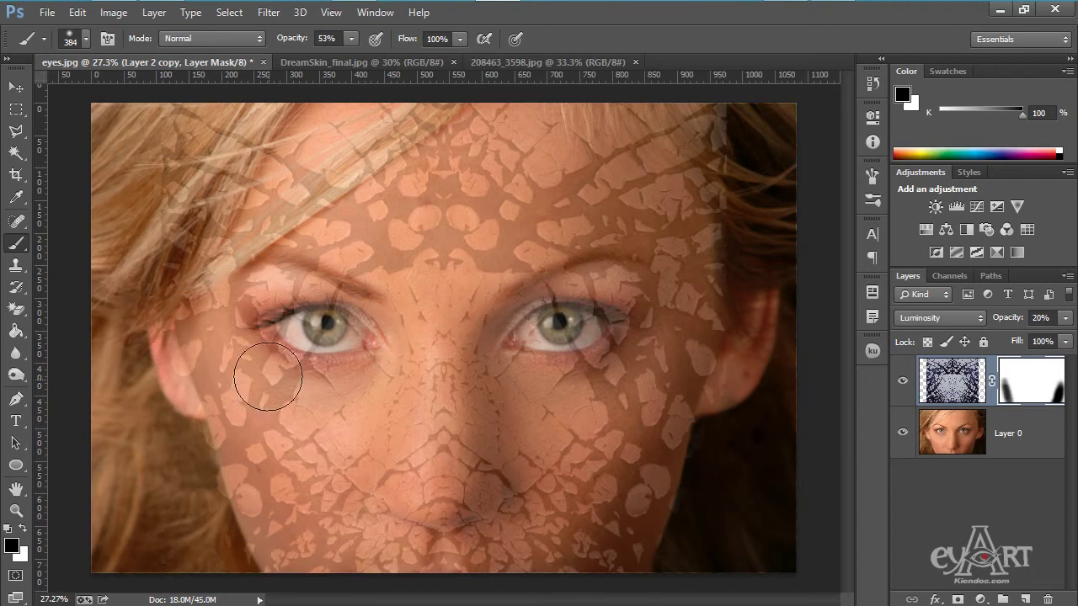
# Mask the cracks off the blonde hair at the upper-left side of the face.
pyautogui.scroll(4, 240, 280)
pyautogui.scroll(1, 244, 274)
pyautogui.moveTo(325, 164); pyautogui.dragTo(475, 303)
pyautogui.moveTo(297, 156)
pyautogui.mouseDown()
pyautogui.moveTo(303, 149)
pyautogui.moveTo(272, 197)
pyautogui.moveTo(253, 373)
pyautogui.moveTo(320, 245)
pyautogui.moveTo(269, 355)
pyautogui.moveTo(234, 360)
pyautogui.mouseUp()
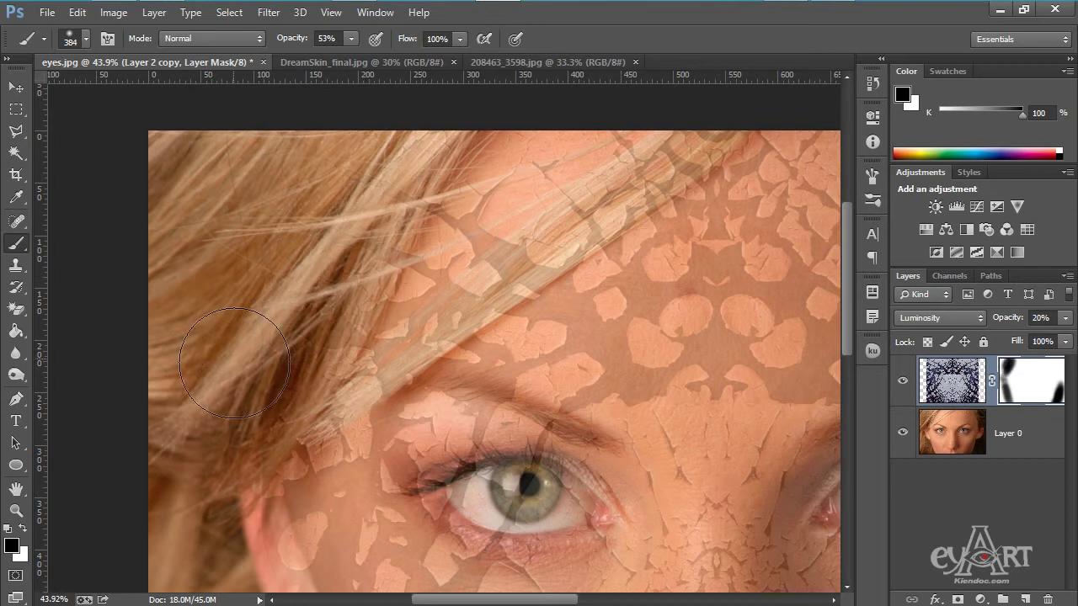
pyautogui.moveTo(409, 249); pyautogui.dragTo(425, 345)
pyautogui.moveTo(345, 378)
pyautogui.mouseDown()
pyautogui.moveTo(388, 313)
pyautogui.moveTo(351, 317)
pyautogui.mouseUp()
# Mask the cracks off the hair, ear and dark background along the right side of the face.
pyautogui.moveTo(572, 300); pyautogui.dragTo(308, 357)
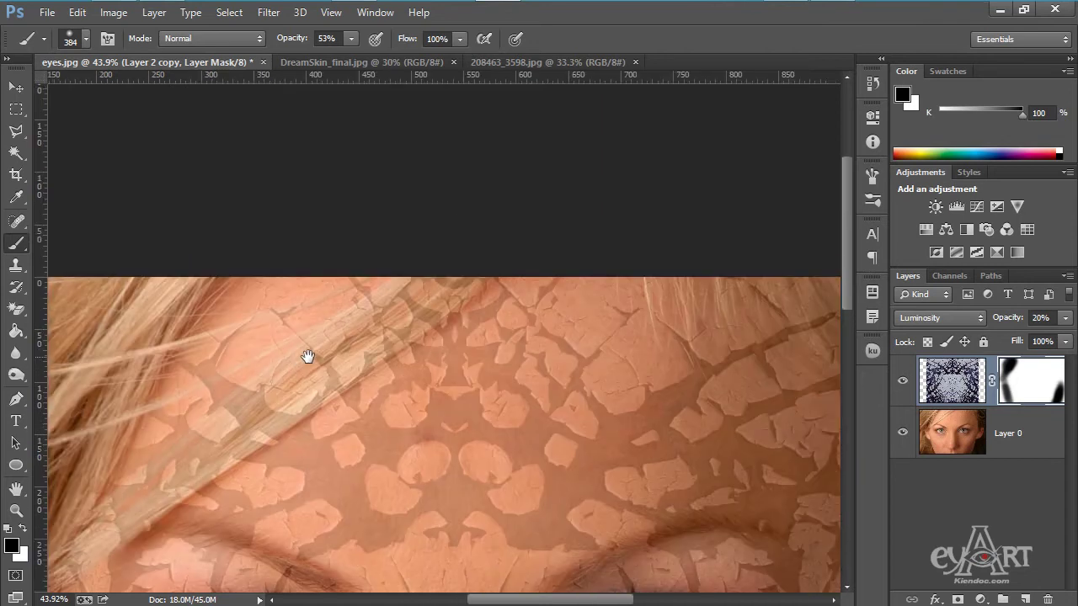
pyautogui.moveTo(698, 345); pyautogui.dragTo(341, 273)
pyautogui.moveTo(579, 216)
pyautogui.mouseDown()
pyautogui.moveTo(470, 189)
pyautogui.moveTo(591, 272)
pyautogui.moveTo(451, 183)
pyautogui.moveTo(533, 248)
pyautogui.moveTo(634, 301)
pyautogui.moveTo(505, 194)
pyautogui.moveTo(407, 167)
pyautogui.moveTo(448, 189)
pyautogui.moveTo(373, 161)
pyautogui.moveTo(491, 202)
pyautogui.moveTo(600, 316)
pyautogui.moveTo(568, 275)
pyautogui.moveTo(621, 364)
pyautogui.moveTo(566, 301)
pyautogui.moveTo(546, 319)
pyautogui.moveTo(609, 393)
pyautogui.moveTo(592, 427)
pyautogui.moveTo(638, 498)
pyautogui.moveTo(611, 305)
pyautogui.mouseUp()
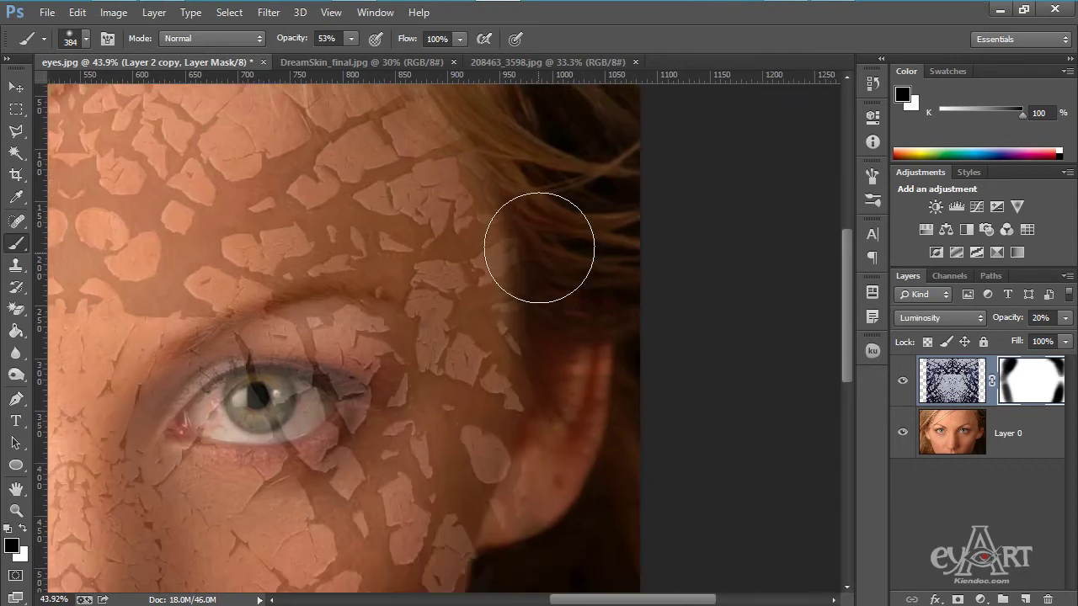
pyautogui.moveTo(608, 419); pyautogui.dragTo(661, 259)
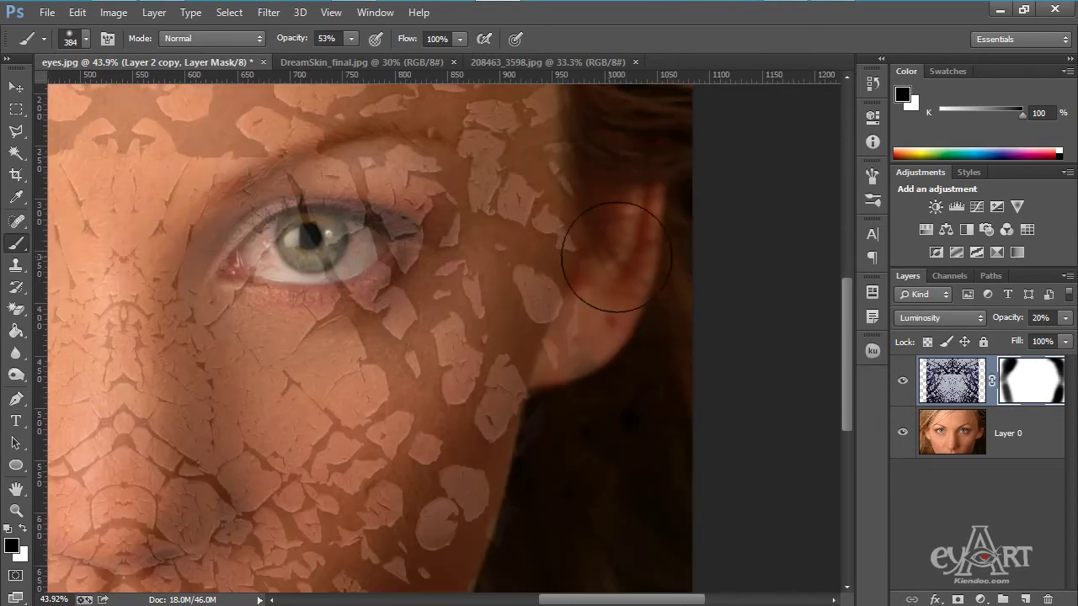
pyautogui.moveTo(590, 406)
pyautogui.mouseDown()
pyautogui.moveTo(650, 289)
pyautogui.moveTo(644, 455)
pyautogui.mouseUp()
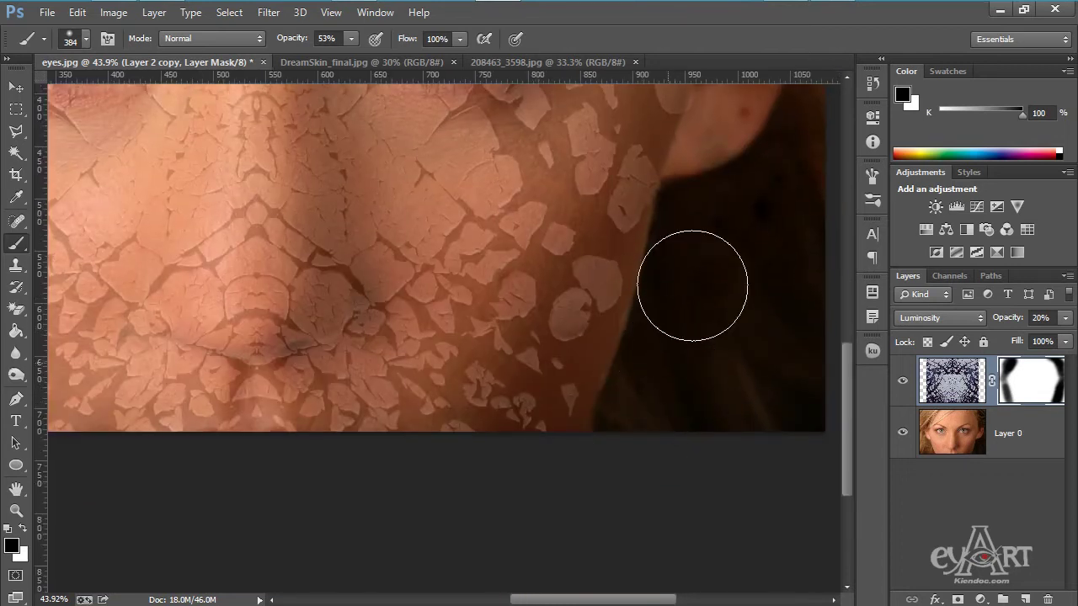
pyautogui.moveTo(580, 351); pyautogui.dragTo(620, 459)
# Reduce the brush to 170 px and paint the texture out along the left jaw edge below the ear.
pyautogui.moveTo(491, 359); pyautogui.dragTo(677, 348)
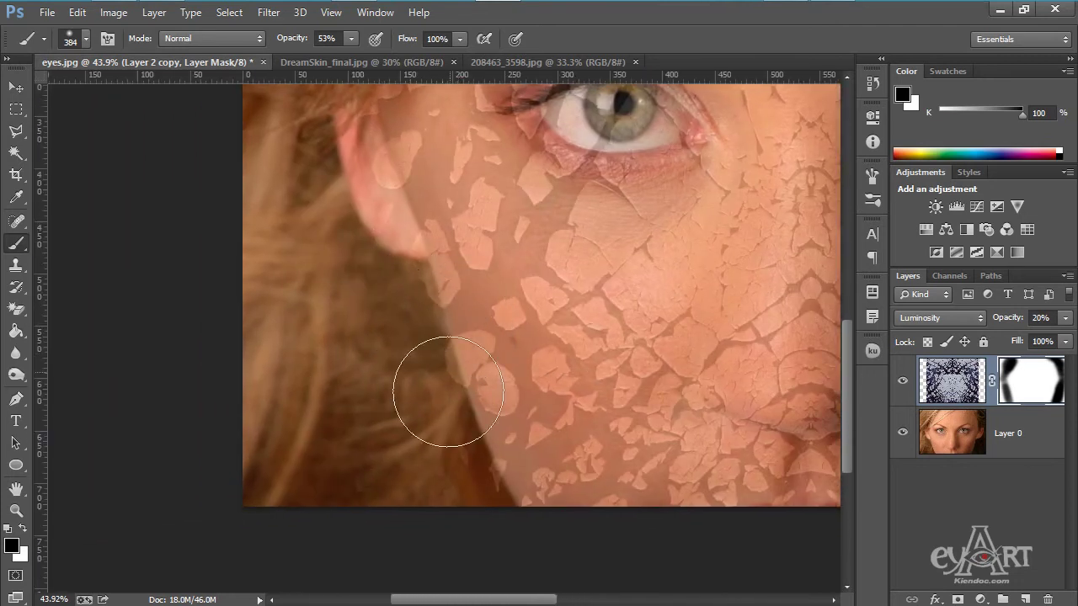
pyautogui.rightClick(401, 297)
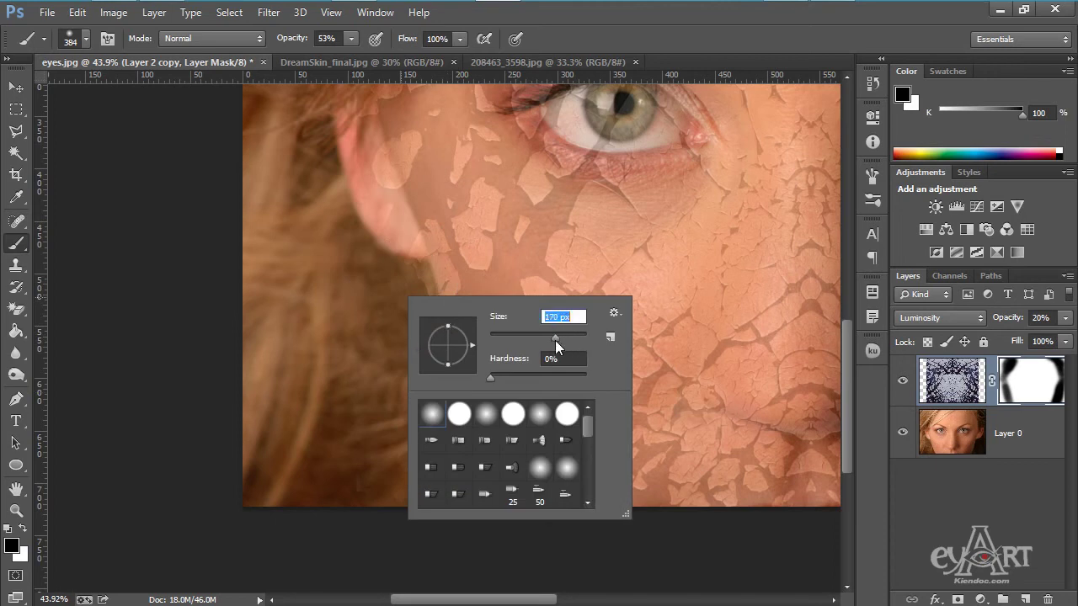
pyautogui.click(621, 24)
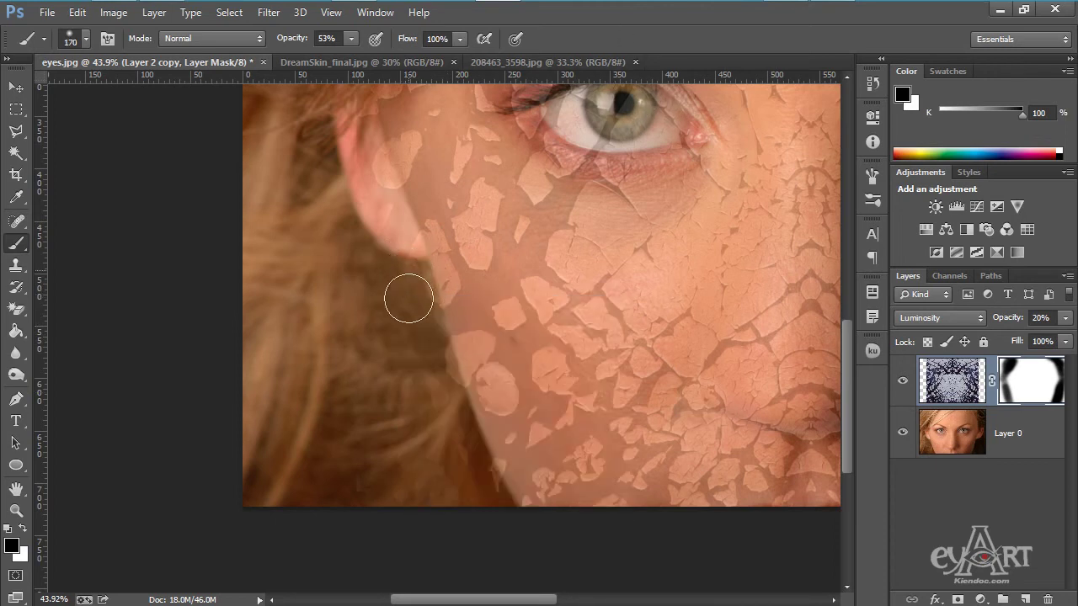
pyautogui.moveTo(400, 235)
pyautogui.mouseDown()
pyautogui.moveTo(411, 312)
pyautogui.moveTo(395, 234)
pyautogui.moveTo(427, 369)
pyautogui.mouseUp()
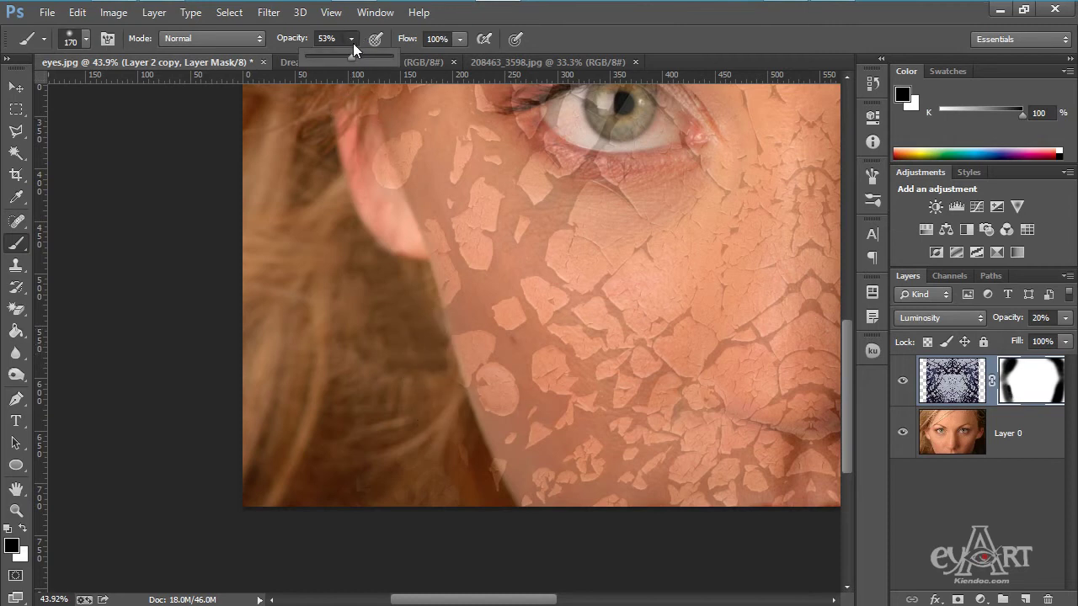
# Refine the mask along the left jaw edge and ear with the brush at 34% opacity.
pyautogui.click(547, 30)
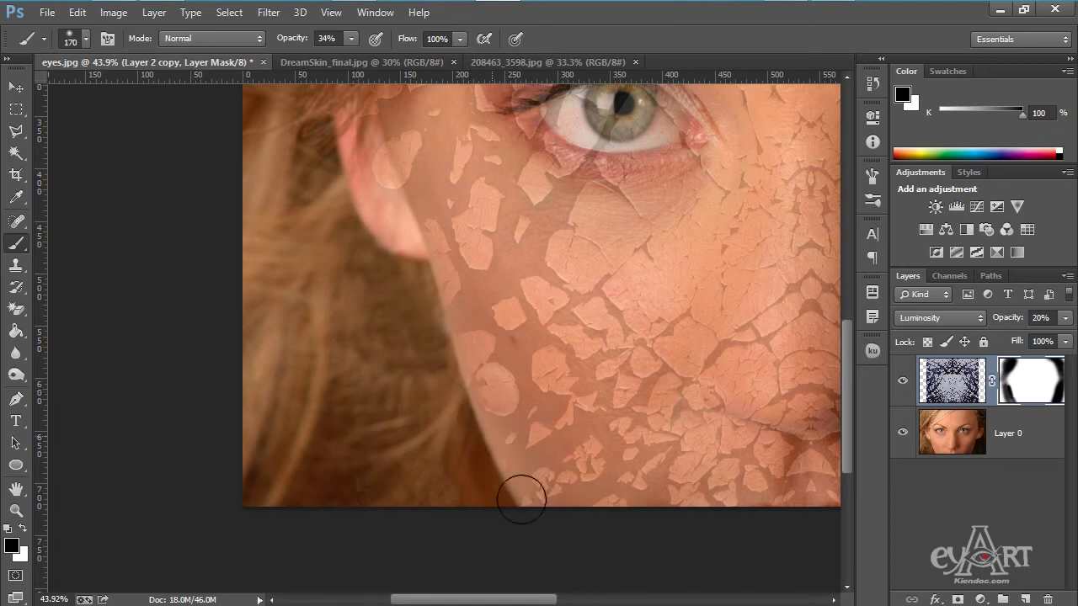
pyautogui.moveTo(398, 280); pyautogui.dragTo(475, 501)
pyautogui.moveTo(459, 383)
pyautogui.mouseDown()
pyautogui.moveTo(475, 433)
pyautogui.moveTo(429, 374)
pyautogui.moveTo(463, 419)
pyautogui.moveTo(427, 345)
pyautogui.mouseUp()
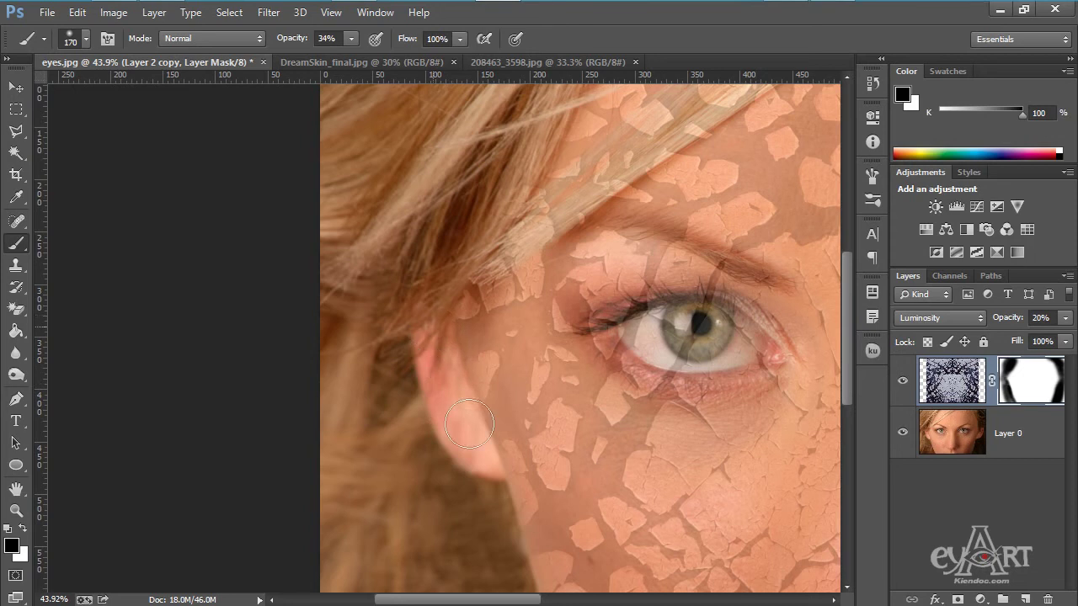
pyautogui.moveTo(457, 309); pyautogui.dragTo(452, 433)
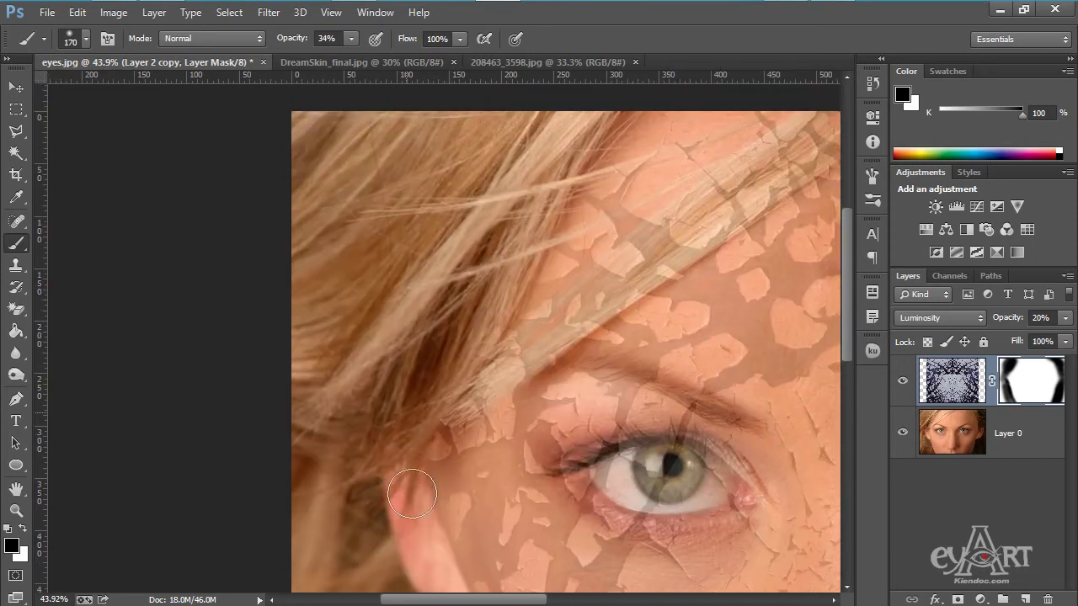
# Mask the cracks off the left hairline and the diagonal hair strand crossing the forehead.
pyautogui.moveTo(505, 245); pyautogui.dragTo(464, 436)
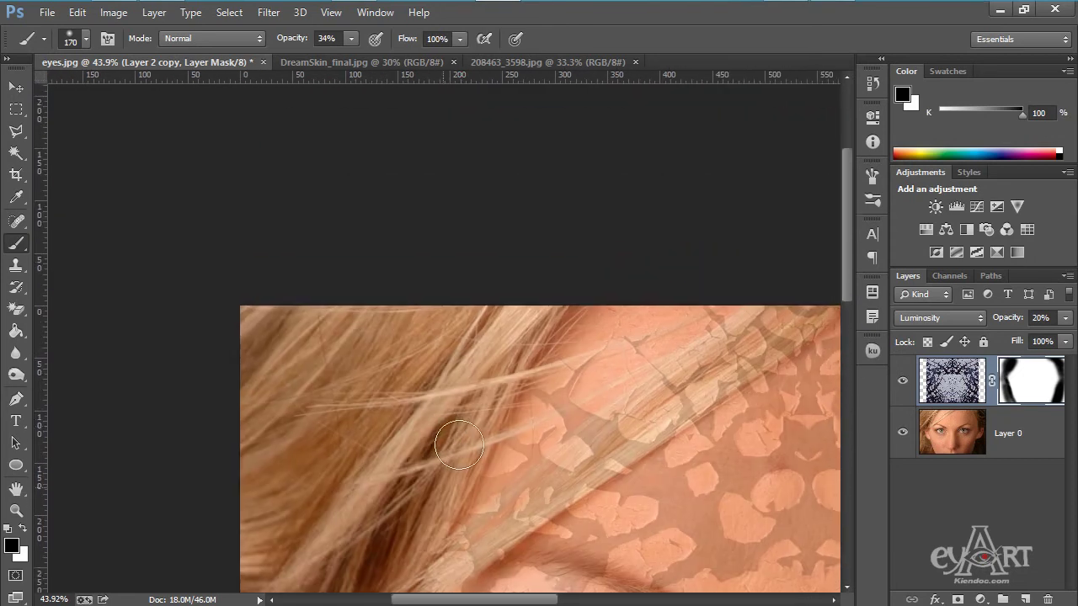
pyautogui.moveTo(524, 395); pyautogui.dragTo(553, 234)
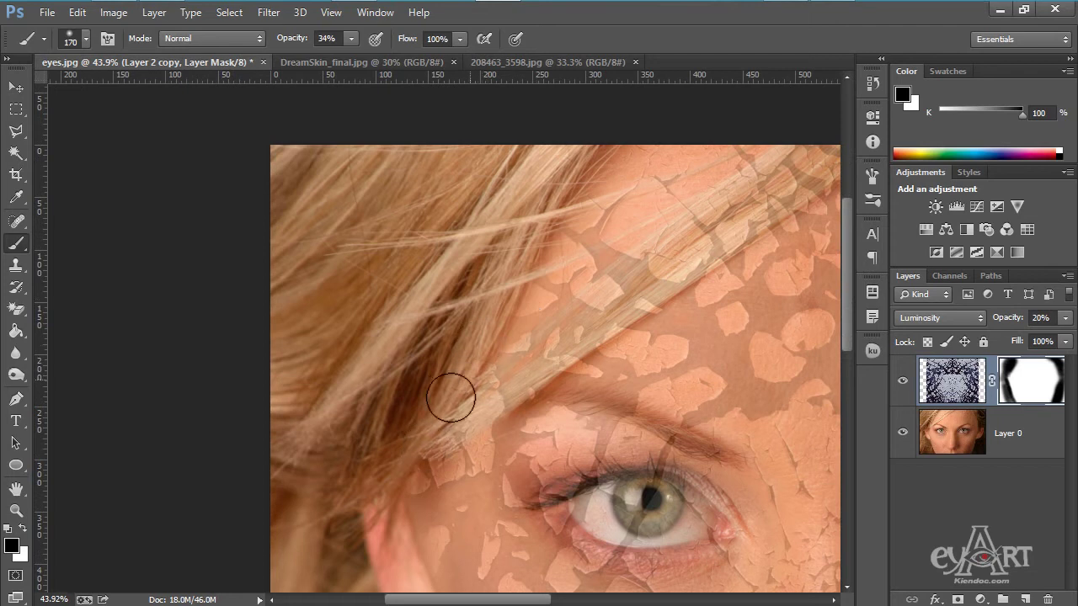
pyautogui.moveTo(601, 301); pyautogui.dragTo(418, 388)
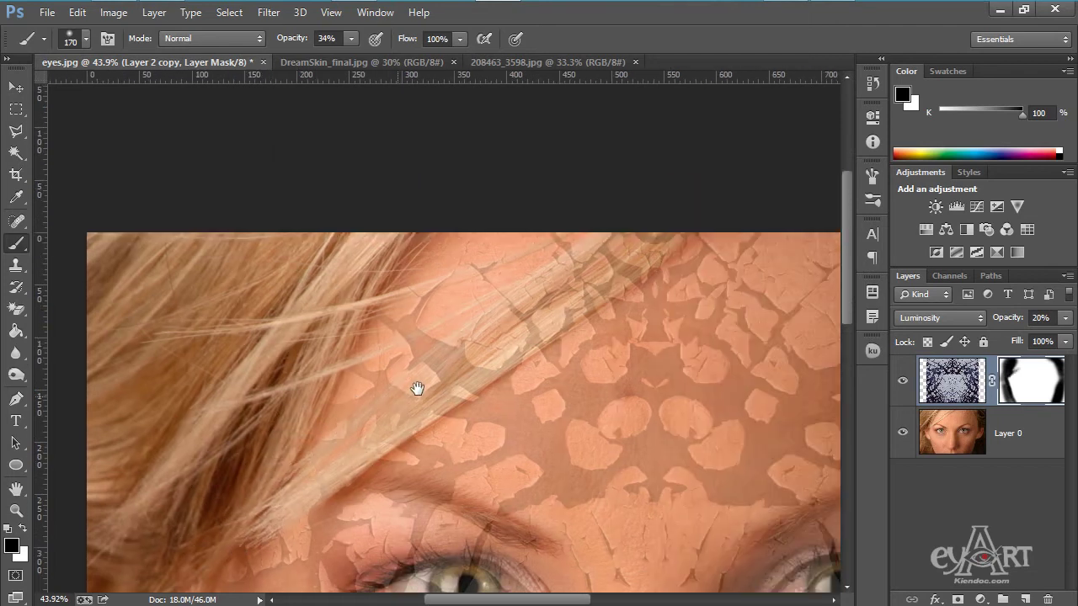
pyautogui.moveTo(376, 432)
pyautogui.mouseDown()
pyautogui.moveTo(553, 316)
pyautogui.moveTo(452, 385)
pyautogui.mouseUp()
pyautogui.moveTo(533, 337); pyautogui.dragTo(455, 393)
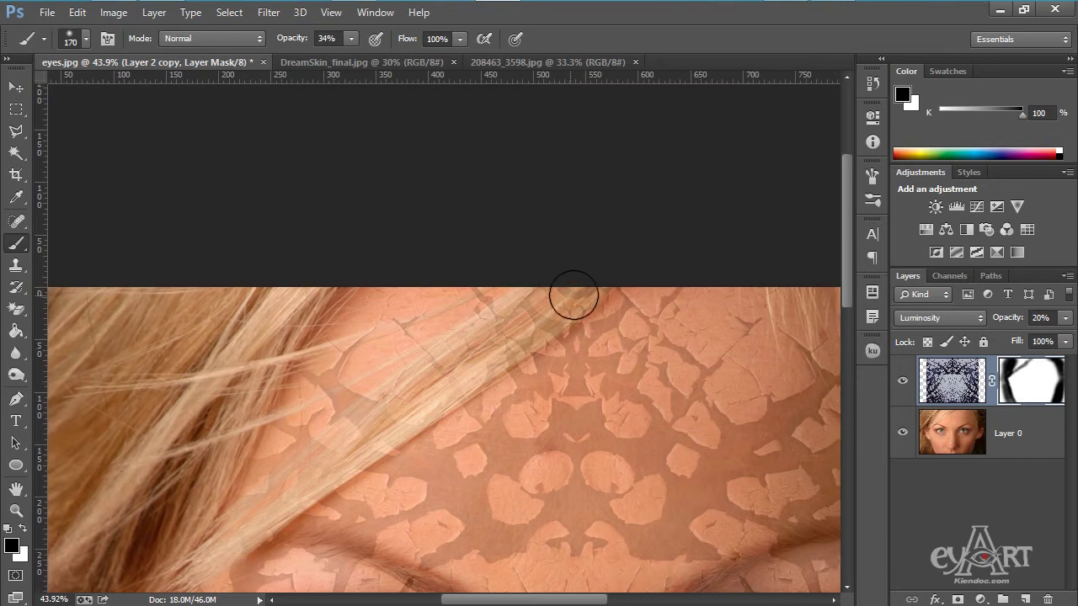
pyautogui.moveTo(551, 328)
pyautogui.mouseDown()
pyautogui.moveTo(419, 346)
pyautogui.moveTo(267, 339)
pyautogui.mouseUp()
# Soften the mask along the right hairline and temple with a 314 px brush at 15% opacity.
pyautogui.moveTo(573, 321); pyautogui.dragTo(462, 267)
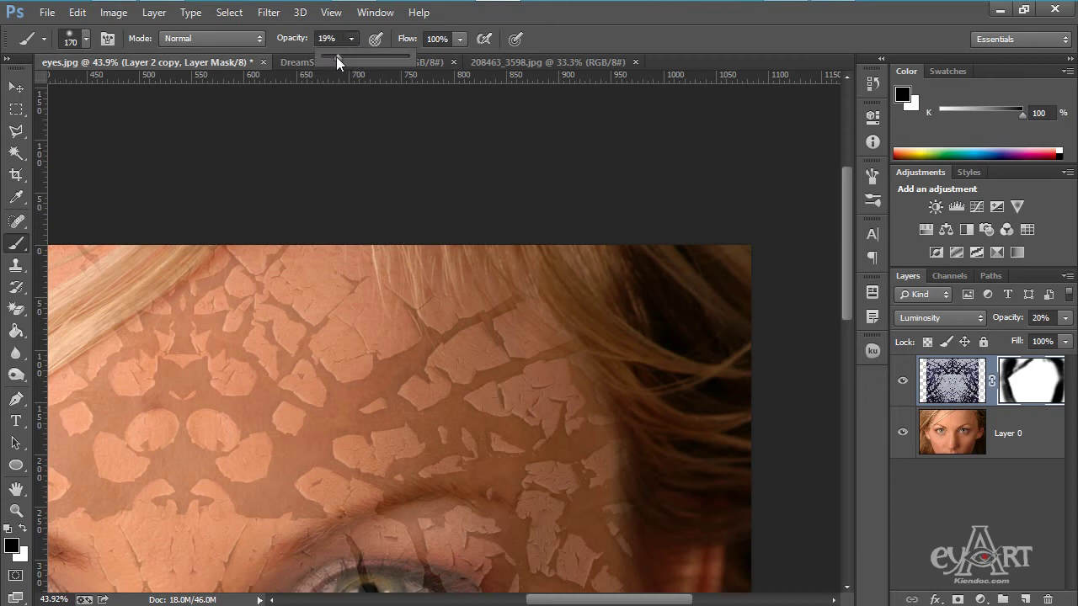
pyautogui.click(648, 16)
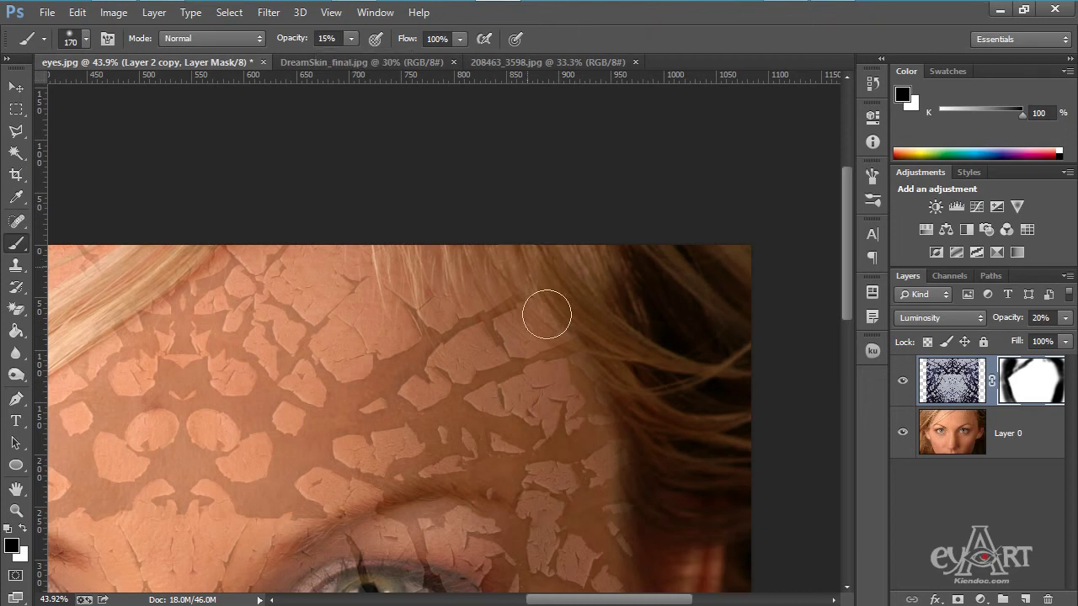
pyautogui.rightClick(545, 288)
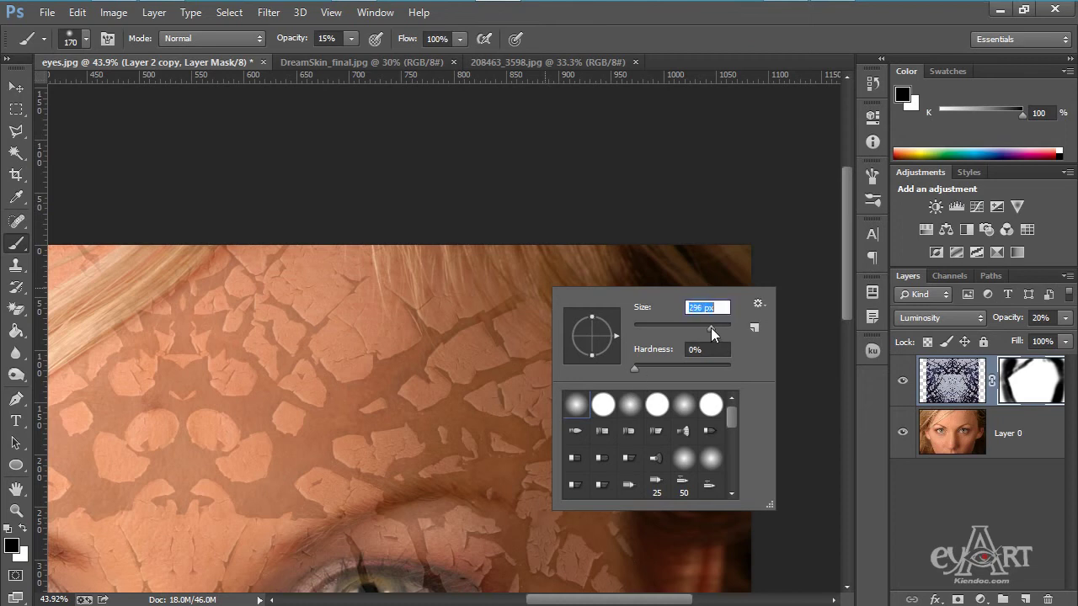
pyautogui.press('Return')
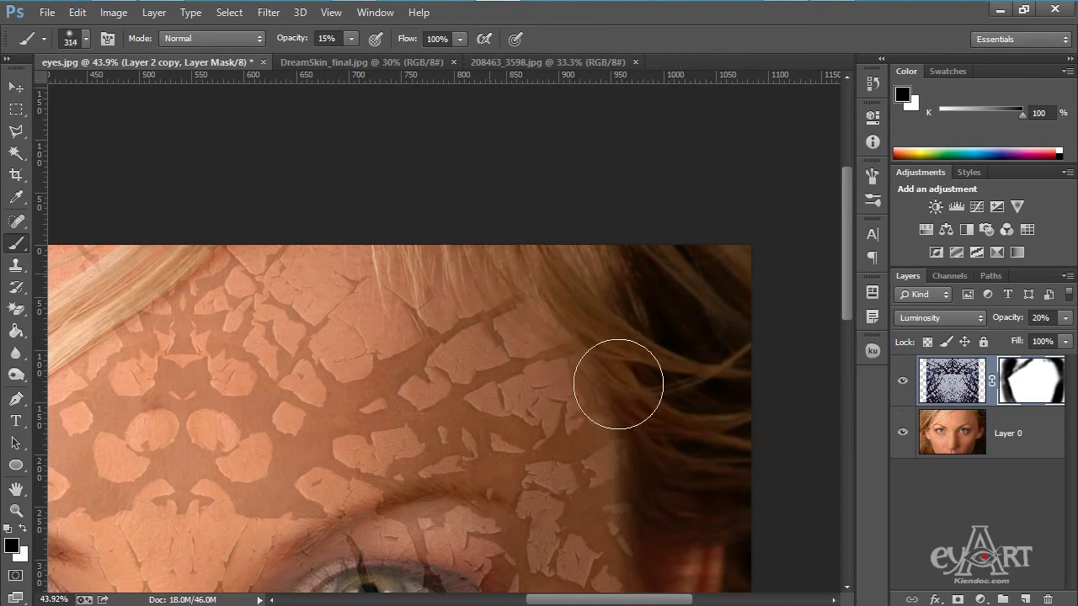
pyautogui.moveTo(636, 436); pyautogui.dragTo(532, 332)
pyautogui.moveTo(550, 426)
pyautogui.mouseDown()
pyautogui.moveTo(505, 341)
pyautogui.moveTo(527, 259)
pyautogui.moveTo(504, 373)
pyautogui.moveTo(380, 230)
pyautogui.moveTo(488, 345)
pyautogui.mouseUp()
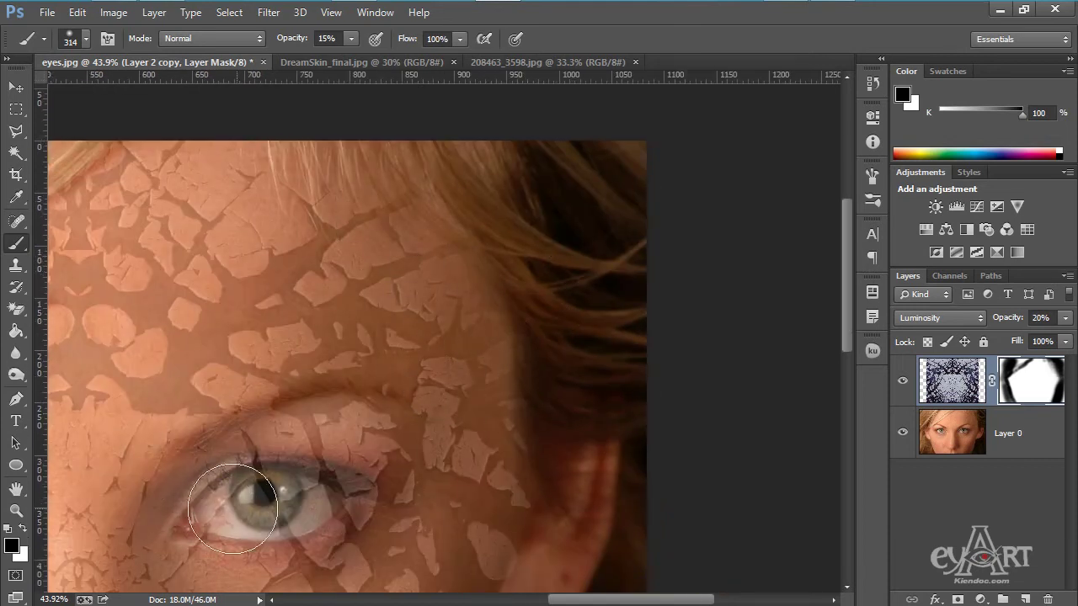
pyautogui.moveTo(505, 253); pyautogui.dragTo(488, 231)
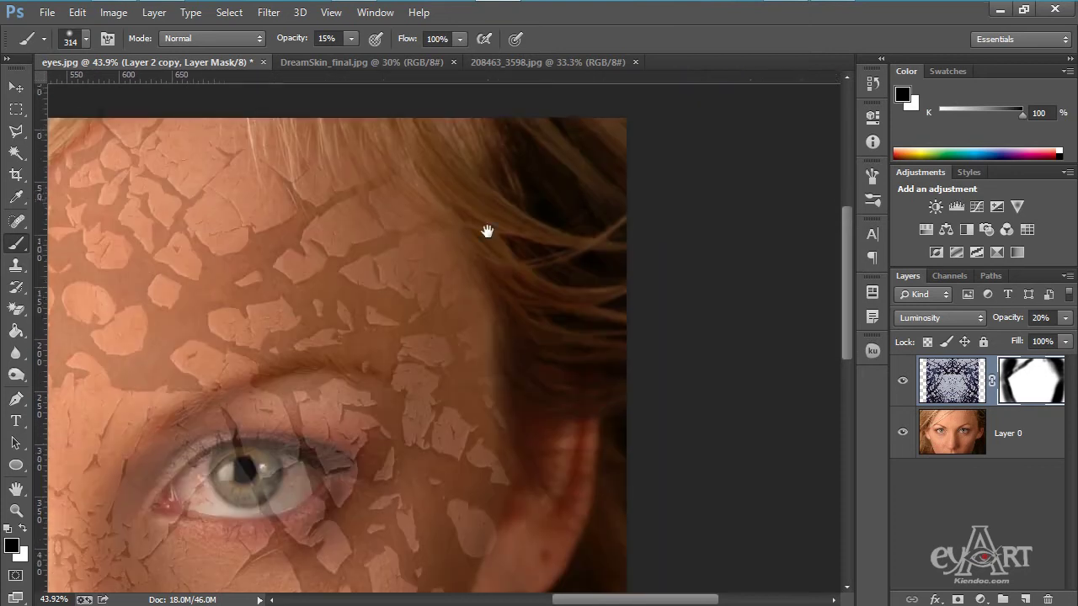
pyautogui.moveTo(493, 487)
pyautogui.mouseDown()
pyautogui.moveTo(458, 260)
pyautogui.moveTo(458, 272)
pyautogui.mouseUp()
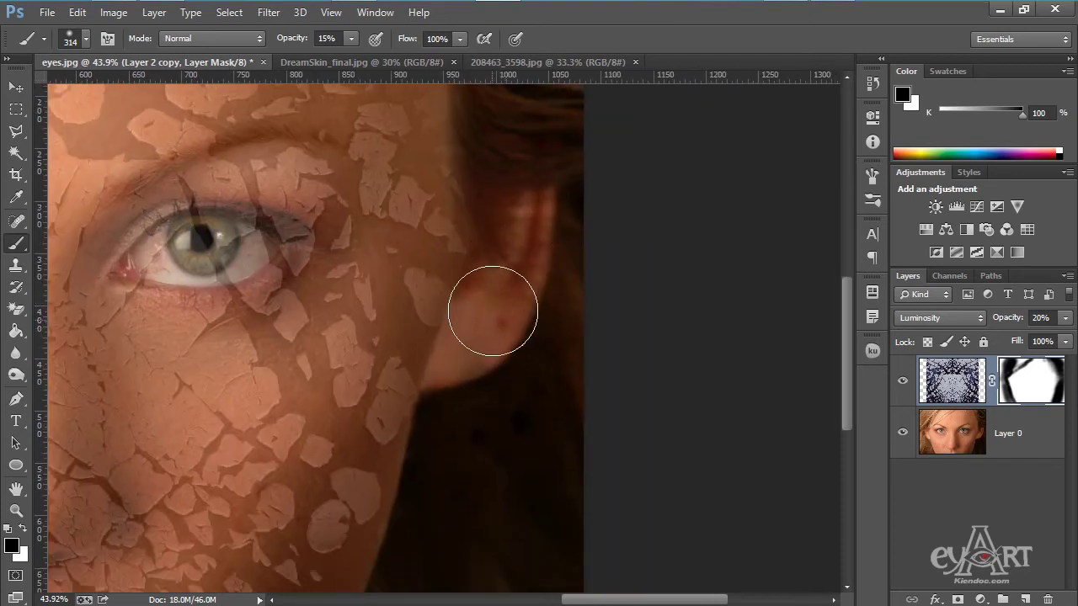
# Fade the cracks along the face's outer edges and the diagonal hair strand on the mask with the 314 px brush at 15% opacity.
pyautogui.moveTo(373, 469); pyautogui.dragTo(482, 220)
pyautogui.moveTo(239, 452); pyautogui.dragTo(461, 423)
pyautogui.moveTo(278, 371); pyautogui.dragTo(528, 392)
pyautogui.moveTo(215, 313); pyautogui.dragTo(316, 385)
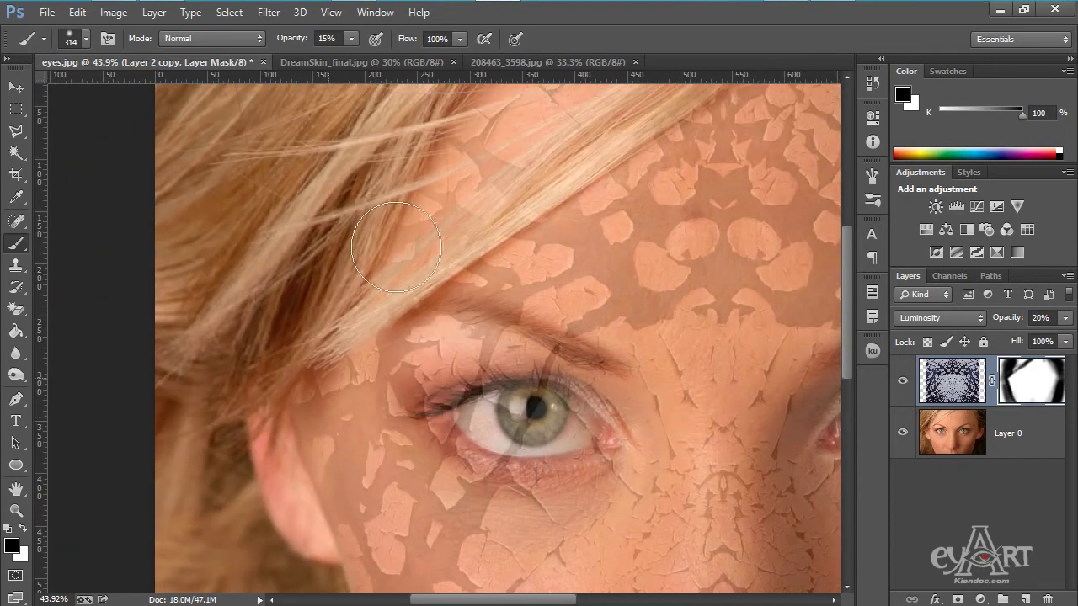
pyautogui.moveTo(443, 240); pyautogui.dragTo(368, 398)
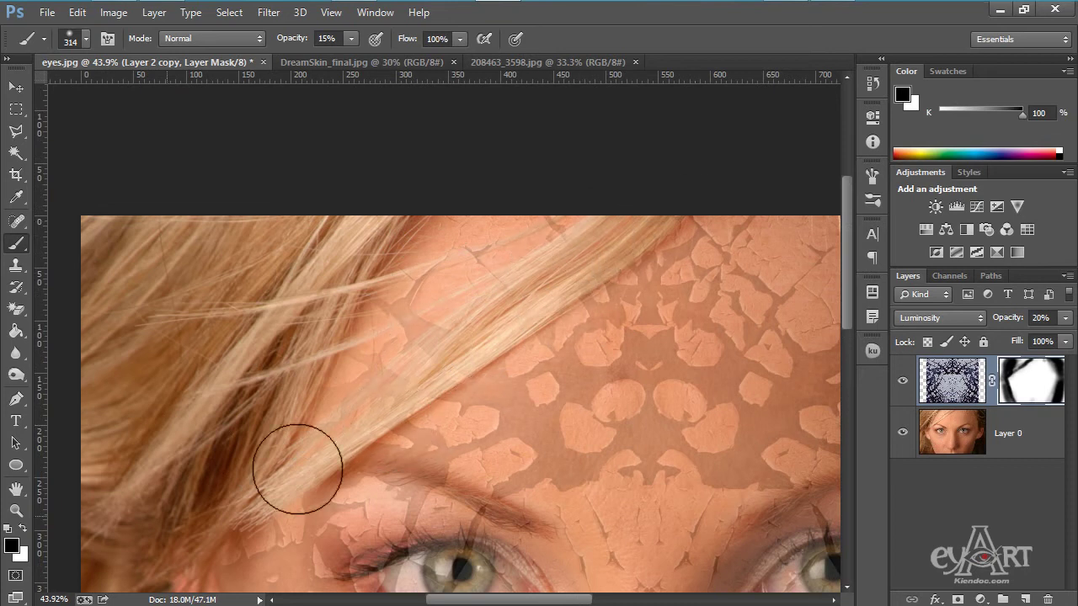
pyautogui.moveTo(483, 410); pyautogui.dragTo(438, 287)
pyautogui.moveTo(694, 318)
pyautogui.mouseDown()
pyautogui.moveTo(414, 351)
pyautogui.moveTo(315, 380)
pyautogui.mouseUp()
pyautogui.moveTo(494, 461); pyautogui.dragTo(602, 302)
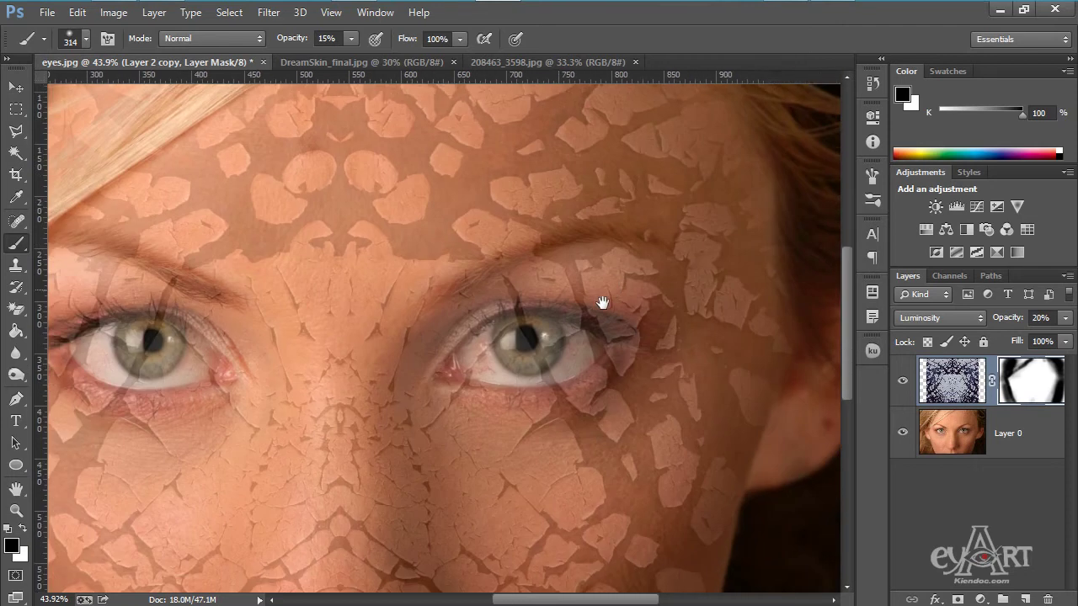
pyautogui.moveTo(438, 356); pyautogui.dragTo(491, 312)
# Set the brush to 153 px and 61% opacity, and mask the cracks off the iris and white of the left eye.
pyautogui.click(350, 38)
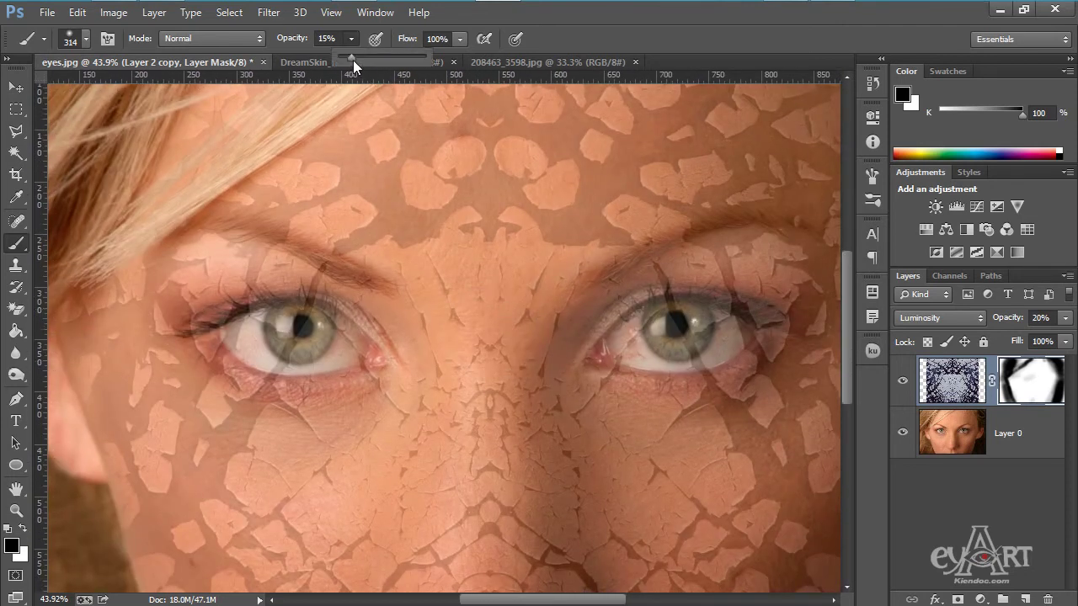
pyautogui.rightClick(474, 285)
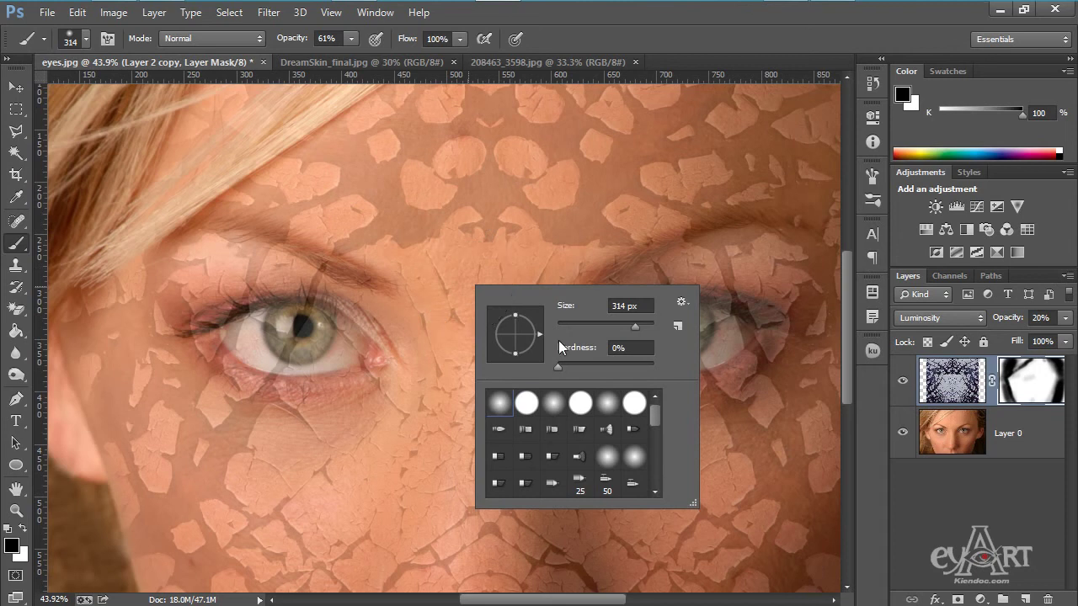
pyautogui.moveTo(619, 330); pyautogui.dragTo(618, 330)
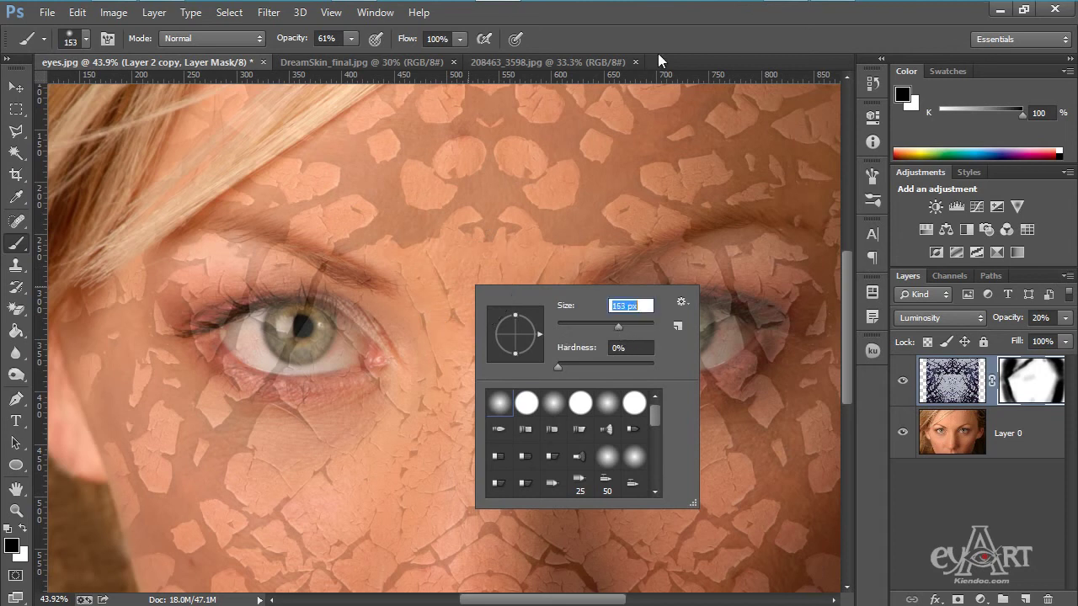
pyautogui.click(688, 19)
pyautogui.scroll(3, 268, 315)
pyautogui.scroll(2, 472, 259)
pyautogui.moveTo(268, 327)
pyautogui.mouseDown()
pyautogui.moveTo(279, 355)
pyautogui.moveTo(473, 282)
pyautogui.moveTo(466, 292)
pyautogui.moveTo(533, 304)
pyautogui.moveTo(566, 303)
pyautogui.moveTo(521, 275)
pyautogui.moveTo(632, 302)
pyautogui.moveTo(583, 302)
pyautogui.moveTo(531, 274)
pyautogui.moveTo(541, 268)
pyautogui.moveTo(603, 306)
pyautogui.moveTo(492, 271)
pyautogui.moveTo(473, 273)
pyautogui.moveTo(482, 287)
pyautogui.moveTo(462, 281)
pyautogui.moveTo(482, 293)
pyautogui.moveTo(508, 248)
pyautogui.mouseUp()
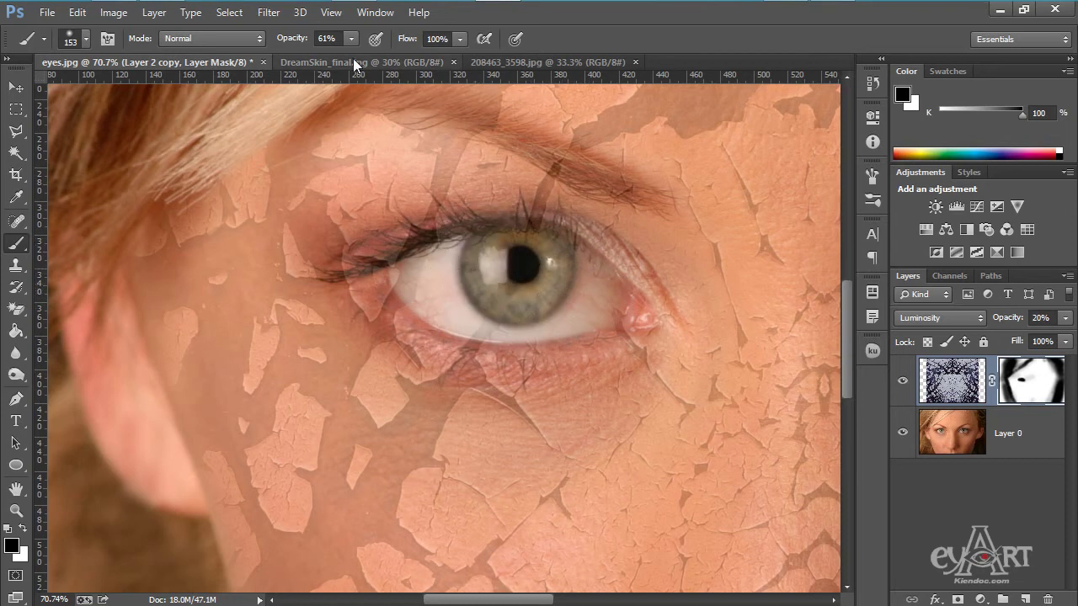
# Refine the mask around the left eye's lids, lashes and eyebrow at 26% opacity, reducing the brush to 80 px.
pyautogui.click(517, 244)
pyautogui.moveTo(380, 246)
pyautogui.mouseDown()
pyautogui.moveTo(434, 253)
pyautogui.moveTo(371, 279)
pyautogui.moveTo(416, 269)
pyautogui.moveTo(458, 295)
pyautogui.moveTo(457, 316)
pyautogui.moveTo(618, 325)
pyautogui.moveTo(622, 314)
pyautogui.moveTo(475, 347)
pyautogui.moveTo(521, 334)
pyautogui.moveTo(432, 324)
pyautogui.moveTo(481, 377)
pyautogui.moveTo(412, 330)
pyautogui.moveTo(466, 346)
pyautogui.moveTo(391, 281)
pyautogui.moveTo(461, 297)
pyautogui.moveTo(417, 243)
pyautogui.moveTo(364, 273)
pyautogui.moveTo(448, 245)
pyautogui.mouseUp()
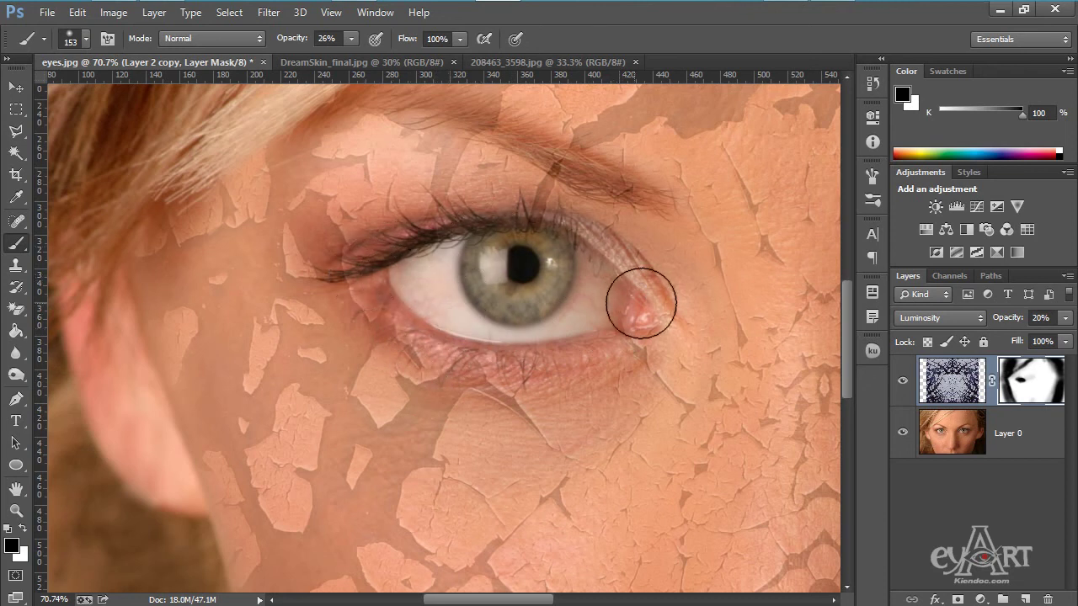
pyautogui.rightClick(556, 246)
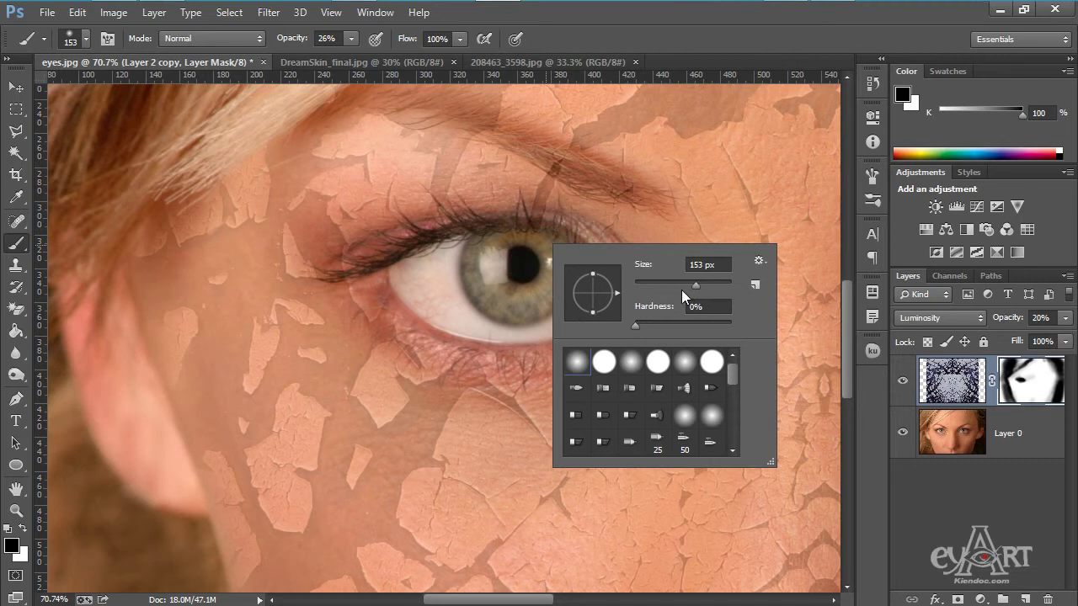
pyautogui.write('80')
pyautogui.press('Return')
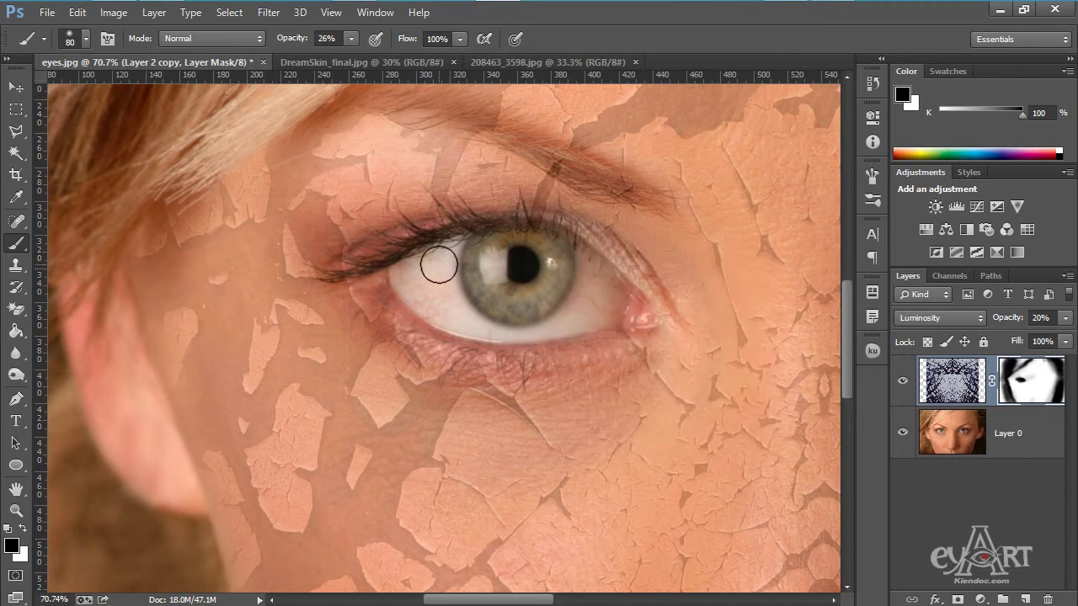
pyautogui.moveTo(387, 283)
pyautogui.mouseDown()
pyautogui.moveTo(362, 267)
pyautogui.moveTo(406, 280)
pyautogui.moveTo(355, 280)
pyautogui.moveTo(393, 245)
pyautogui.moveTo(338, 276)
pyautogui.moveTo(403, 251)
pyautogui.moveTo(364, 292)
pyautogui.moveTo(445, 333)
pyautogui.moveTo(562, 349)
pyautogui.moveTo(649, 320)
pyautogui.moveTo(568, 251)
pyautogui.moveTo(486, 232)
pyautogui.moveTo(553, 228)
pyautogui.moveTo(510, 224)
pyautogui.moveTo(543, 222)
pyautogui.moveTo(531, 223)
pyautogui.moveTo(607, 259)
pyautogui.moveTo(580, 245)
pyautogui.moveTo(411, 252)
pyautogui.mouseUp()
pyautogui.moveTo(520, 222); pyautogui.dragTo(553, 322)
pyautogui.moveTo(679, 295)
pyautogui.mouseDown()
pyautogui.moveTo(498, 228)
pyautogui.moveTo(505, 215)
pyautogui.moveTo(438, 185)
pyautogui.moveTo(589, 250)
pyautogui.moveTo(565, 253)
pyautogui.moveTo(592, 266)
pyautogui.moveTo(579, 328)
pyautogui.mouseUp()
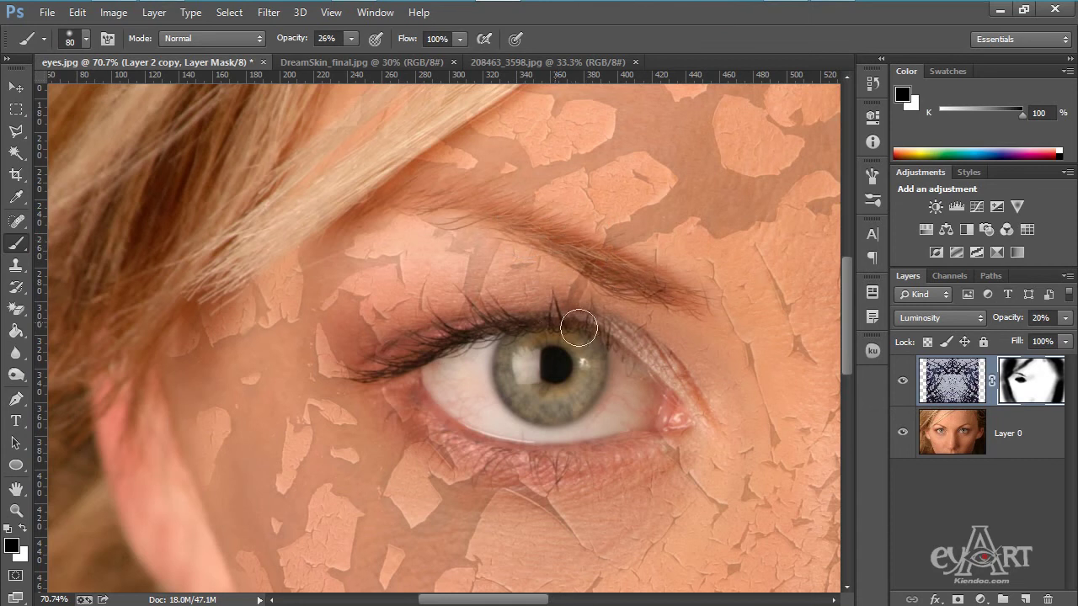
# Raise the brush opacity to 59% and mask the cracks off the iris and white of the right eye.
pyautogui.moveTo(678, 402); pyautogui.dragTo(257, 315)
pyautogui.moveTo(592, 359); pyautogui.dragTo(498, 295)
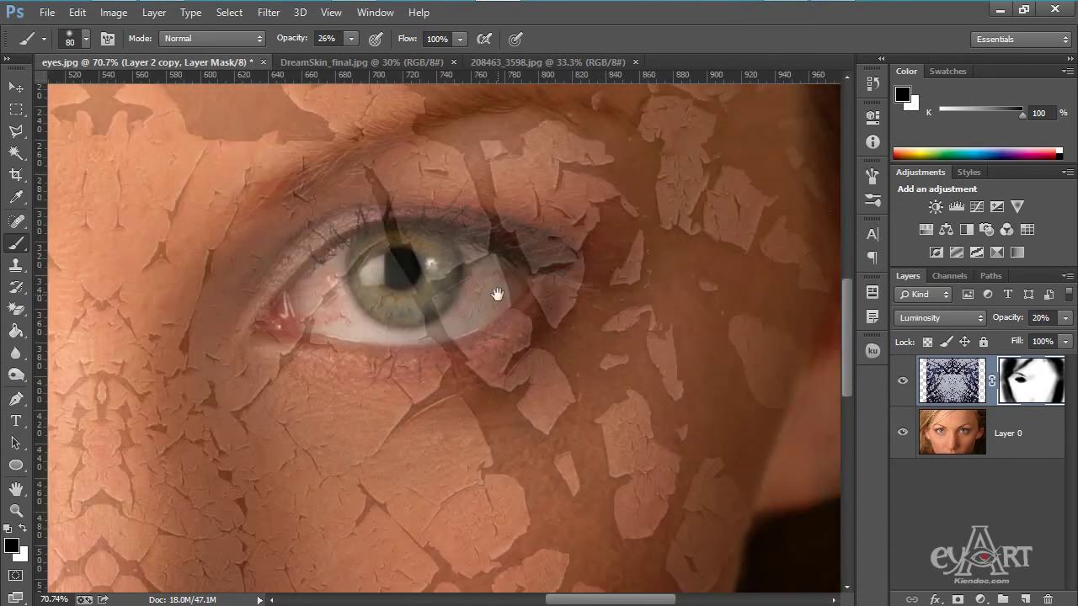
pyautogui.click(351, 38)
pyautogui.moveTo(352, 55); pyautogui.dragTo(381, 56)
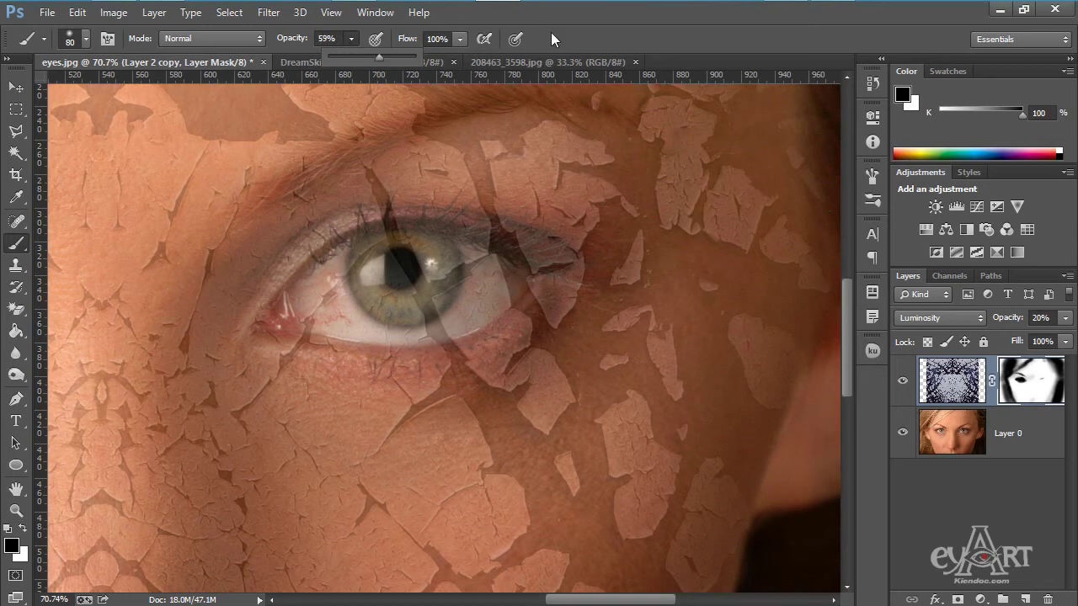
pyautogui.moveTo(333, 280)
pyautogui.mouseDown()
pyautogui.moveTo(384, 247)
pyautogui.moveTo(302, 291)
pyautogui.moveTo(296, 318)
pyautogui.moveTo(370, 318)
pyautogui.moveTo(471, 296)
pyautogui.moveTo(440, 315)
pyautogui.moveTo(451, 309)
pyautogui.mouseUp()
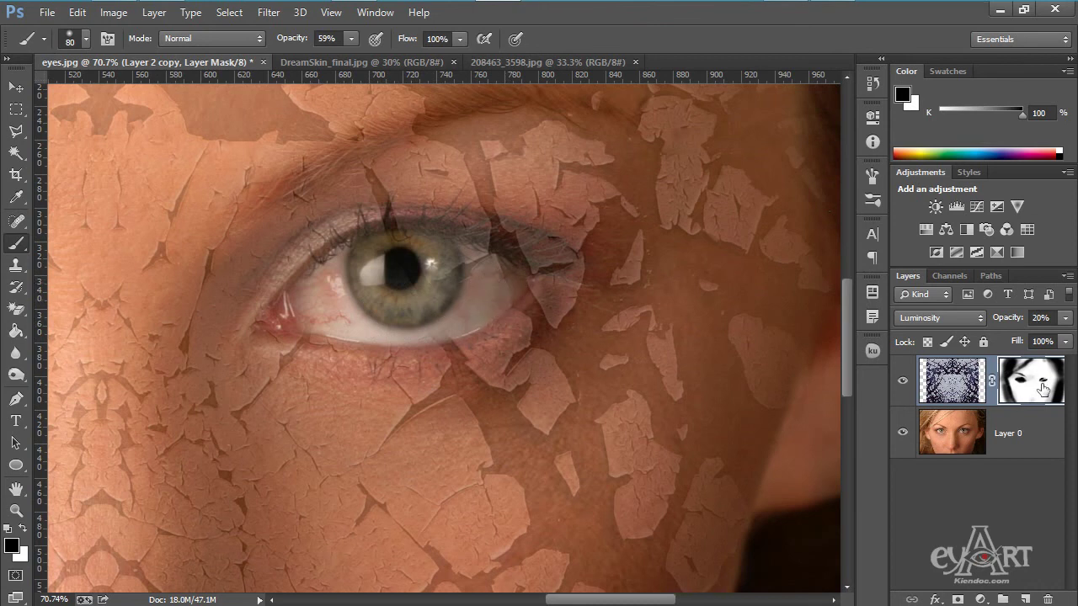
pyautogui.moveTo(452, 251)
pyautogui.mouseDown()
pyautogui.moveTo(412, 256)
pyautogui.moveTo(496, 282)
pyautogui.moveTo(501, 267)
pyautogui.moveTo(519, 273)
pyautogui.moveTo(521, 287)
pyautogui.moveTo(527, 267)
pyautogui.moveTo(536, 273)
pyautogui.moveTo(501, 282)
pyautogui.moveTo(551, 272)
pyautogui.moveTo(509, 266)
pyautogui.moveTo(535, 271)
pyautogui.moveTo(498, 324)
pyautogui.moveTo(508, 306)
pyautogui.moveTo(395, 348)
pyautogui.moveTo(433, 337)
pyautogui.moveTo(353, 338)
pyautogui.moveTo(274, 321)
pyautogui.moveTo(305, 276)
pyautogui.moveTo(396, 239)
pyautogui.moveTo(448, 237)
pyautogui.mouseUp()
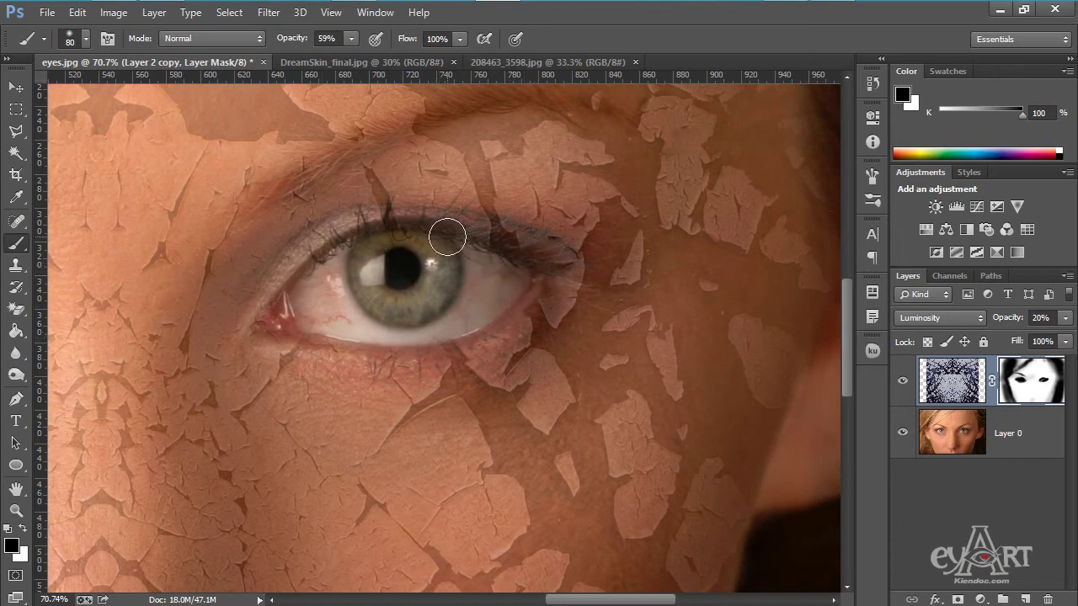
# Lower the brush opacity to 24% and fade the cracks along the right eye's lids and eyebrow.
pyautogui.click(350, 38)
pyautogui.click(592, 31)
pyautogui.moveTo(347, 242)
pyautogui.mouseDown()
pyautogui.moveTo(547, 239)
pyautogui.moveTo(464, 229)
pyautogui.moveTo(473, 256)
pyautogui.moveTo(545, 272)
pyautogui.moveTo(527, 299)
pyautogui.moveTo(542, 287)
pyautogui.moveTo(446, 342)
pyautogui.moveTo(513, 316)
pyautogui.moveTo(409, 347)
pyautogui.moveTo(264, 342)
pyautogui.moveTo(259, 327)
pyautogui.moveTo(307, 248)
pyautogui.moveTo(334, 361)
pyautogui.moveTo(265, 364)
pyautogui.moveTo(545, 363)
pyautogui.moveTo(371, 365)
pyautogui.moveTo(537, 292)
pyautogui.moveTo(433, 379)
pyautogui.moveTo(472, 368)
pyautogui.moveTo(543, 295)
pyautogui.moveTo(421, 375)
pyautogui.moveTo(504, 331)
pyautogui.mouseUp()
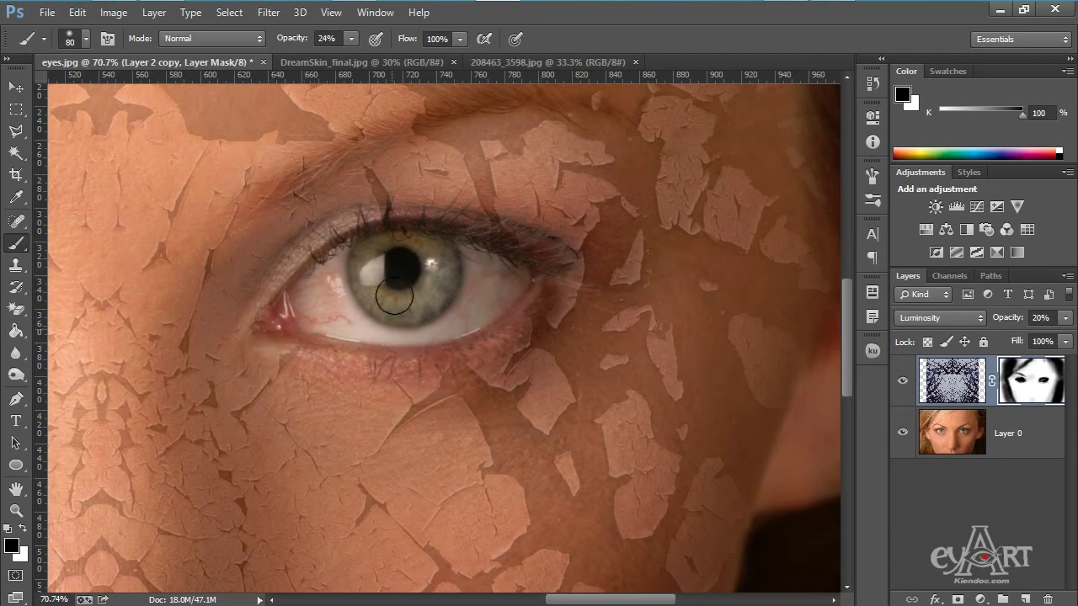
pyautogui.moveTo(411, 281); pyautogui.dragTo(496, 388)
pyautogui.moveTo(381, 306)
pyautogui.mouseDown()
pyautogui.moveTo(336, 309)
pyautogui.moveTo(558, 221)
pyautogui.moveTo(367, 297)
pyautogui.moveTo(613, 214)
pyautogui.moveTo(390, 274)
pyautogui.moveTo(538, 221)
pyautogui.mouseUp()
pyautogui.moveTo(347, 394)
pyautogui.mouseDown()
pyautogui.moveTo(524, 312)
pyautogui.moveTo(463, 323)
pyautogui.moveTo(631, 346)
pyautogui.moveTo(589, 354)
pyautogui.moveTo(618, 430)
pyautogui.mouseUp()
pyautogui.moveTo(653, 377); pyautogui.dragTo(648, 399)
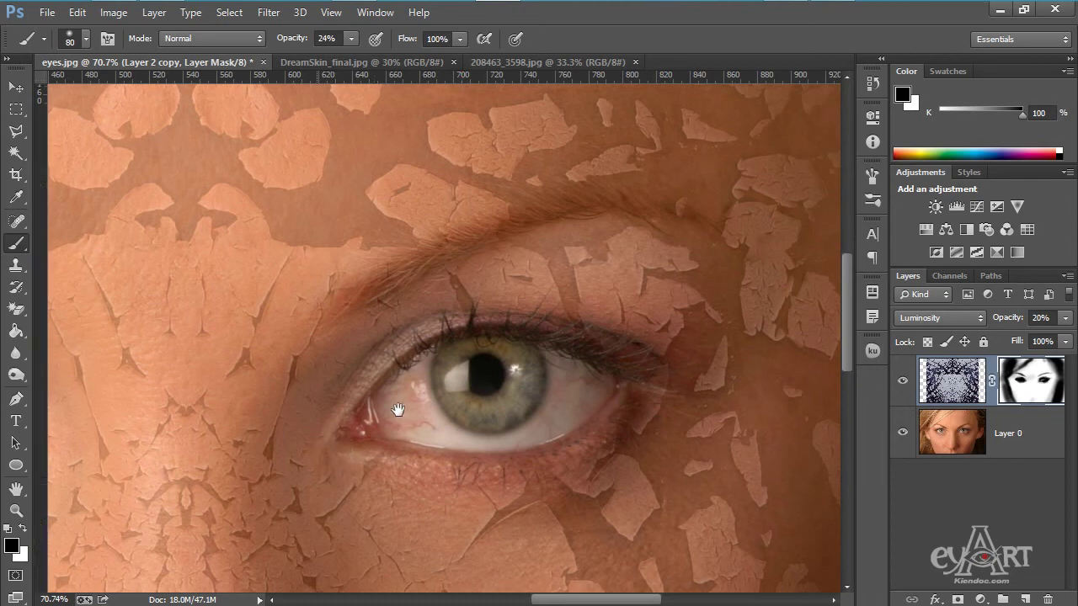
# Clean up the mask over the right eye's upper lashes and outer corner with the 80 px brush.
pyautogui.moveTo(322, 452); pyautogui.dragTo(821, 260)
pyautogui.moveTo(427, 226); pyautogui.dragTo(538, 246)
pyautogui.moveTo(355, 187)
pyautogui.mouseDown()
pyautogui.moveTo(556, 156)
pyautogui.moveTo(515, 152)
pyautogui.moveTo(605, 246)
pyautogui.moveTo(599, 207)
pyautogui.moveTo(608, 213)
pyautogui.moveTo(644, 299)
pyautogui.moveTo(593, 284)
pyautogui.moveTo(369, 310)
pyautogui.moveTo(326, 227)
pyautogui.moveTo(552, 294)
pyautogui.moveTo(393, 339)
pyautogui.mouseUp()
pyautogui.moveTo(631, 217); pyautogui.dragTo(262, 271)
pyautogui.moveTo(569, 283)
pyautogui.mouseDown()
pyautogui.moveTo(564, 274)
pyautogui.moveTo(593, 304)
pyautogui.mouseUp()
pyautogui.moveTo(663, 235)
pyautogui.mouseDown()
pyautogui.moveTo(618, 258)
pyautogui.moveTo(477, 255)
pyautogui.mouseUp()
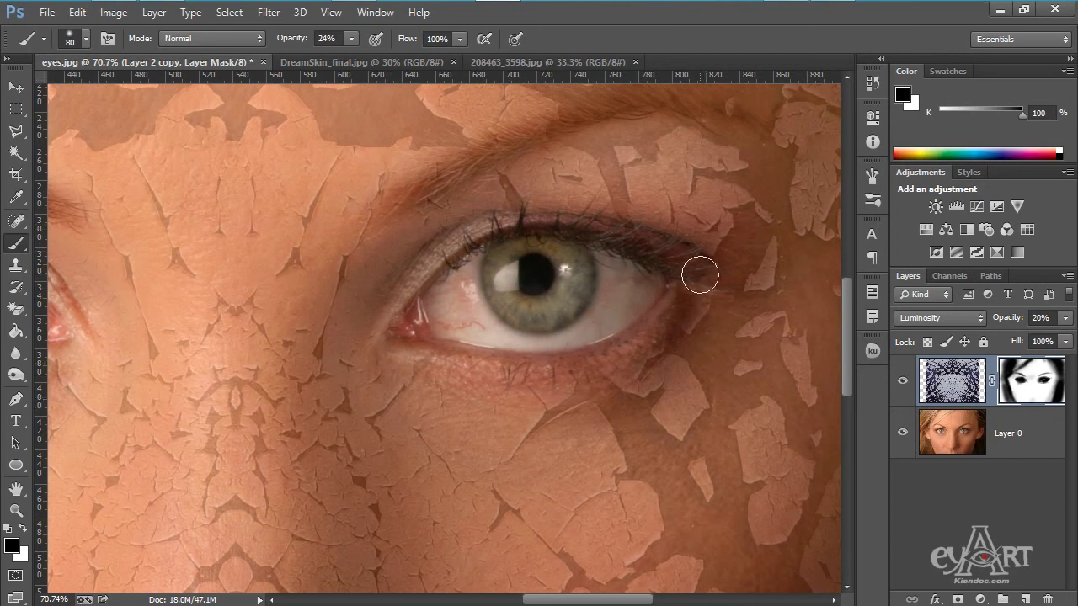
# Paint the cracks out of the nostrils and the lower edge of the nose on the mask.
pyautogui.scroll(-5, 590, 356)
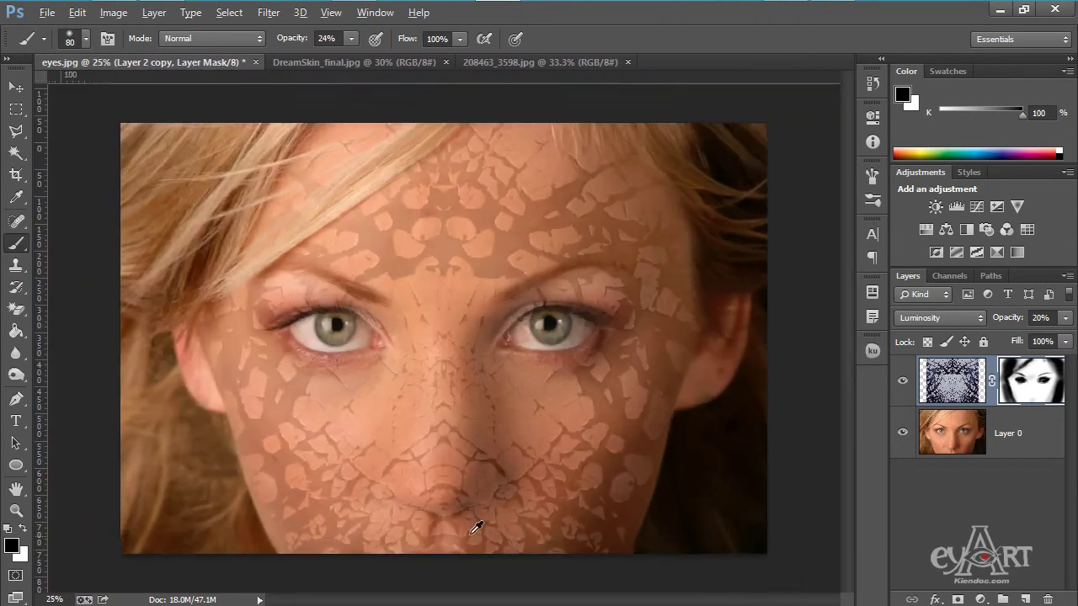
pyautogui.scroll(5, 497, 529)
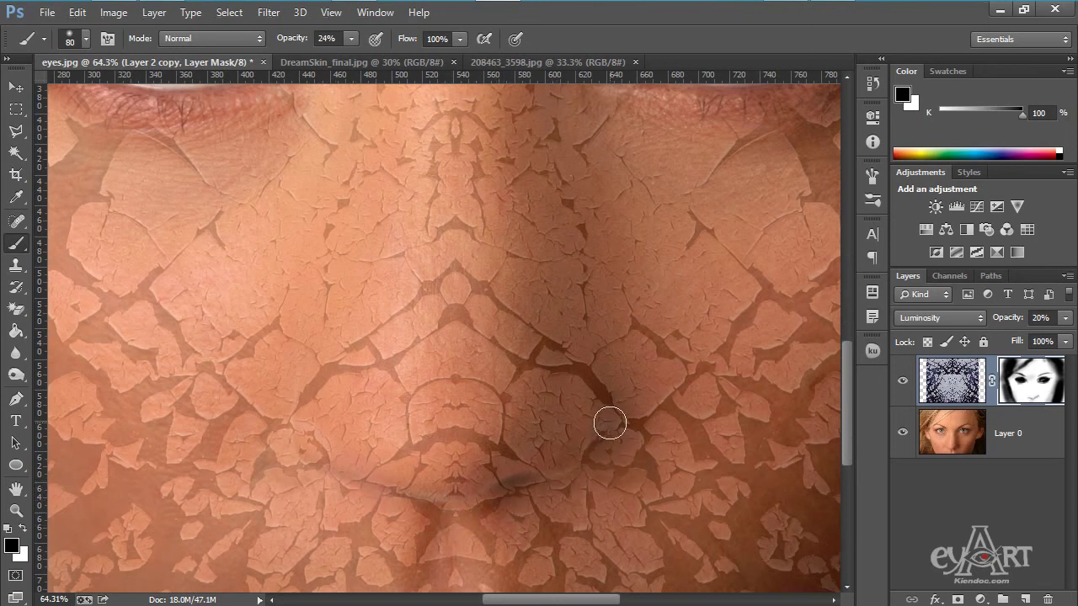
pyautogui.moveTo(574, 473)
pyautogui.mouseDown()
pyautogui.moveTo(451, 517)
pyautogui.moveTo(336, 474)
pyautogui.moveTo(376, 490)
pyautogui.moveTo(345, 482)
pyautogui.moveTo(505, 493)
pyautogui.mouseUp()
# Set the opacity of the masked crack texture layer to 25%.
pyautogui.scroll(-6, 443, 363)
pyautogui.click(1066, 324)
pyautogui.moveTo(1000, 336); pyautogui.dragTo(1073, 339)
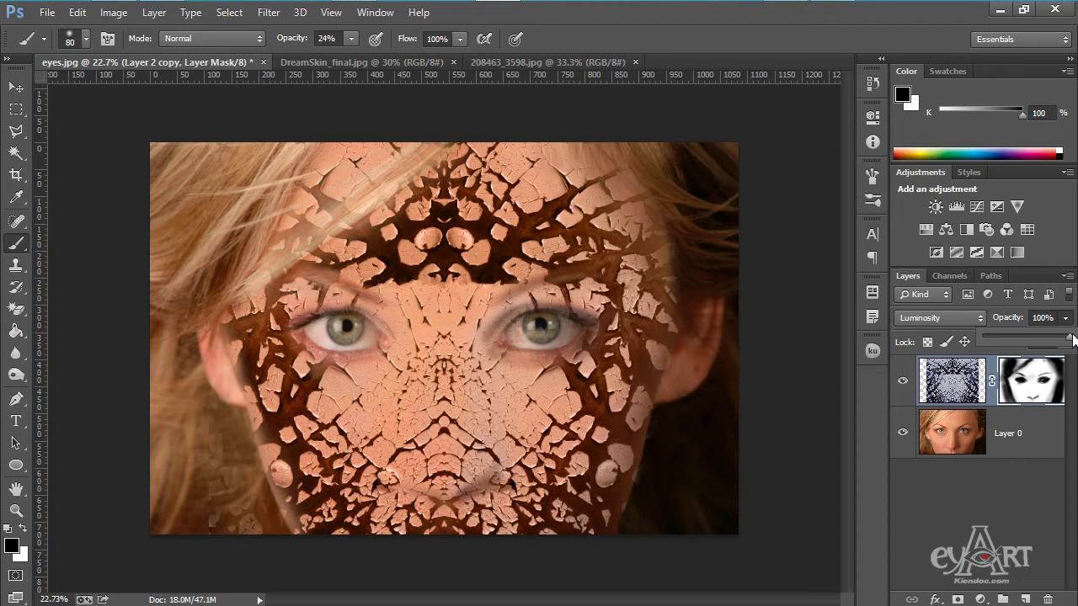
pyautogui.moveTo(1073, 340); pyautogui.dragTo(1024, 341)
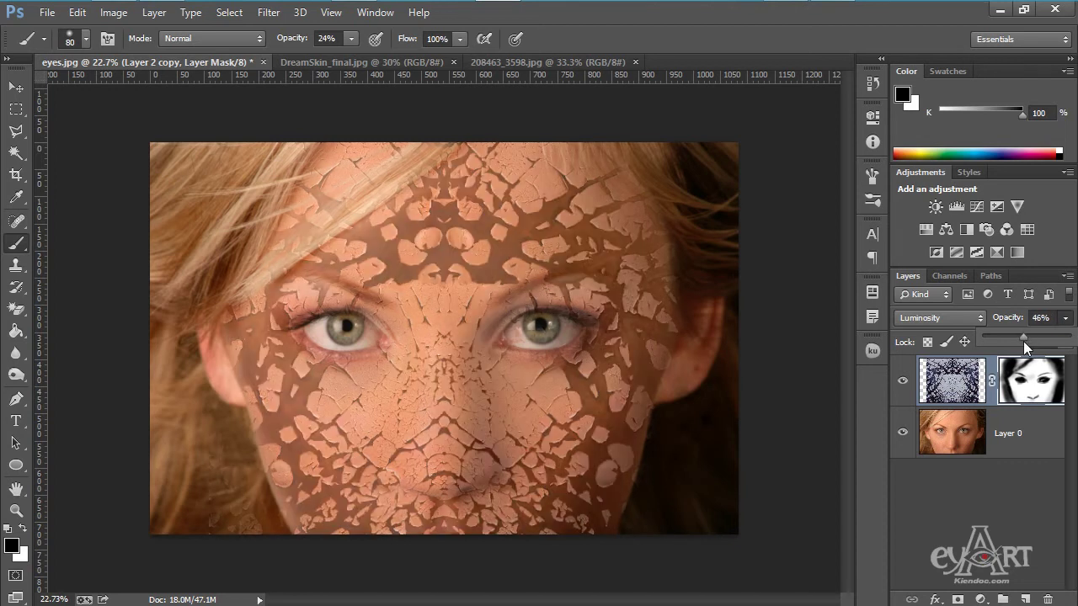
pyautogui.click(1043, 318)
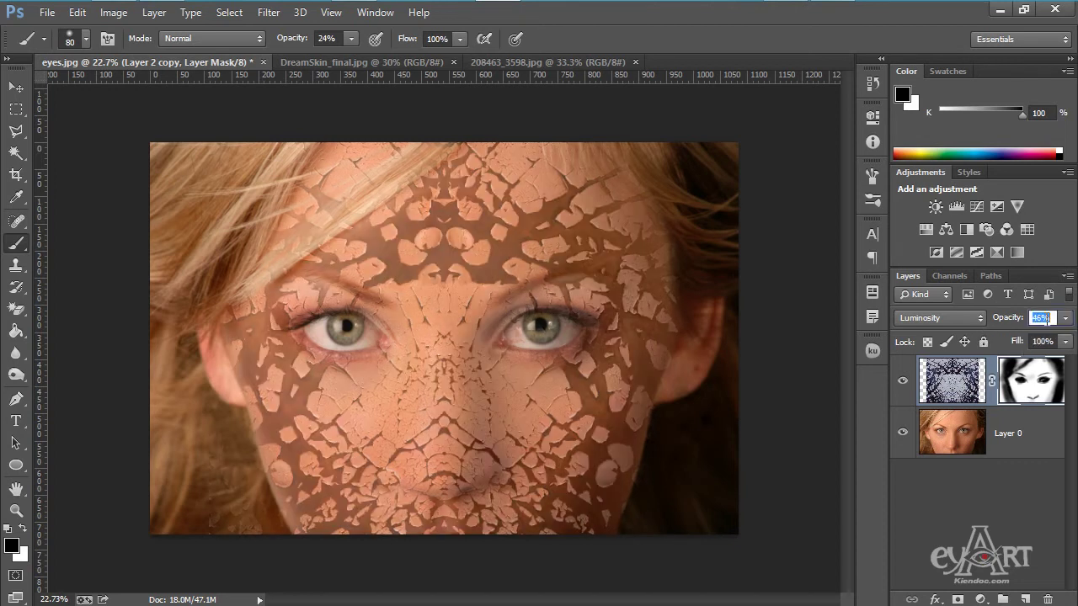
pyautogui.write('25')
pyautogui.press('Return')
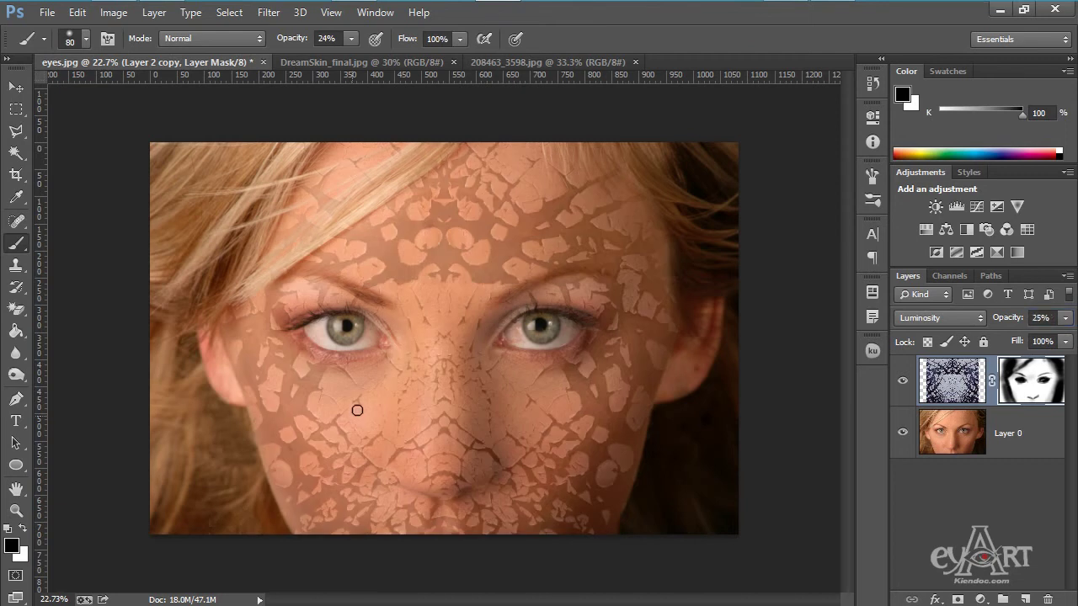
# Raise the brush opacity to 57% and mask the cracks off the diagonal hair strand across the forehead.
pyautogui.scroll(4, 307, 224)
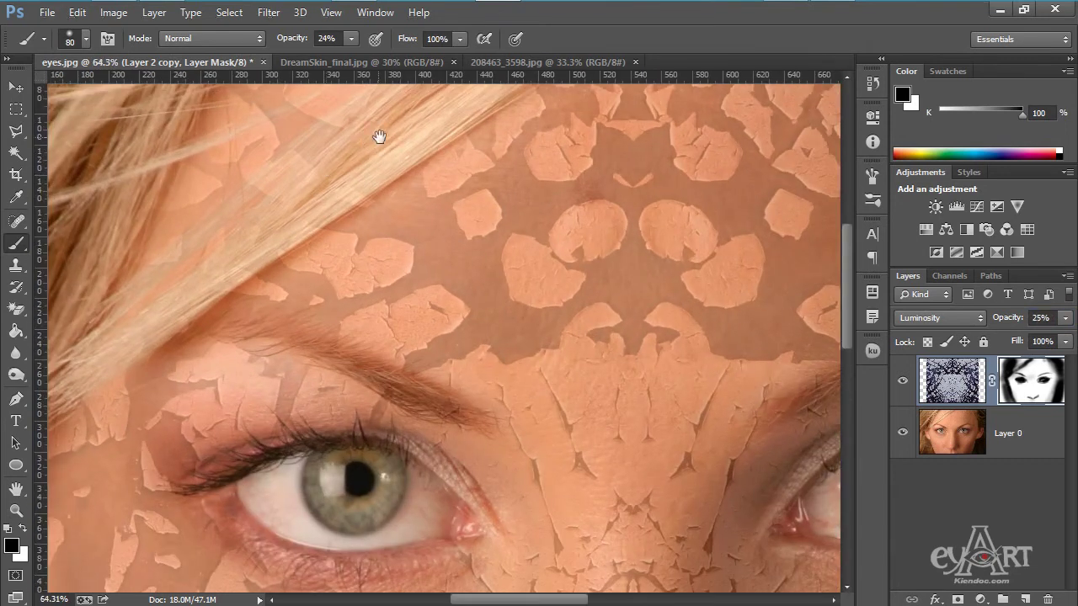
pyautogui.moveTo(379, 137); pyautogui.dragTo(438, 211)
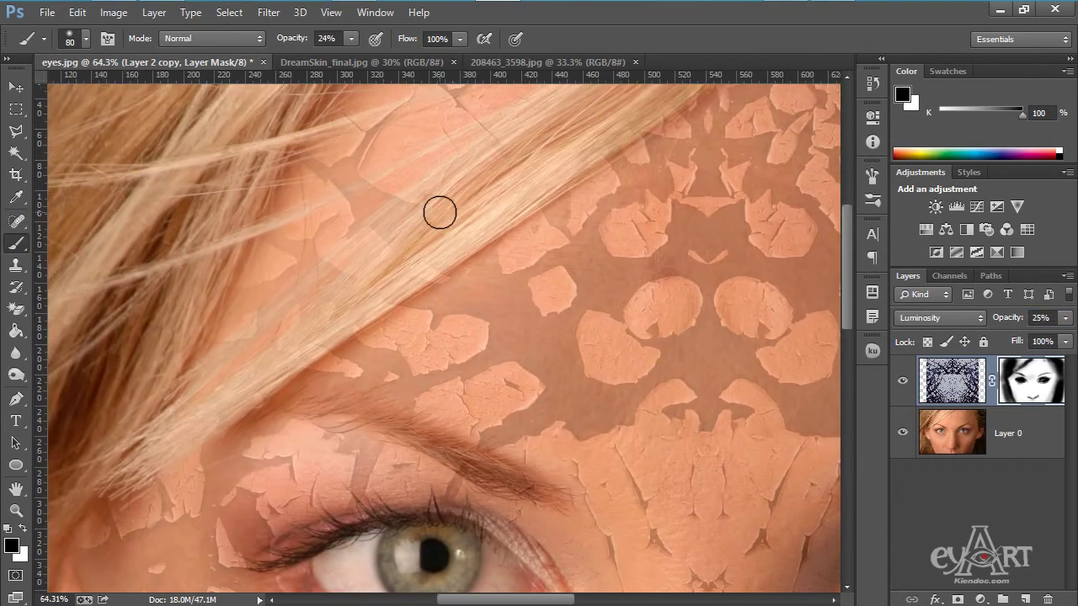
pyautogui.click(352, 40)
pyautogui.moveTo(350, 57); pyautogui.dragTo(380, 59)
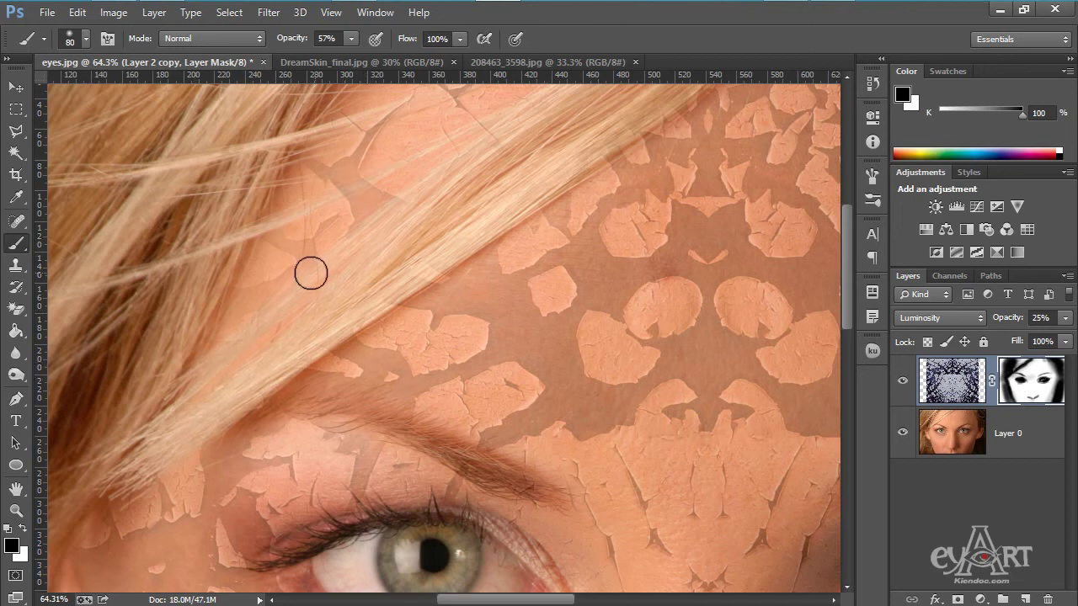
pyautogui.moveTo(457, 186); pyautogui.dragTo(463, 276)
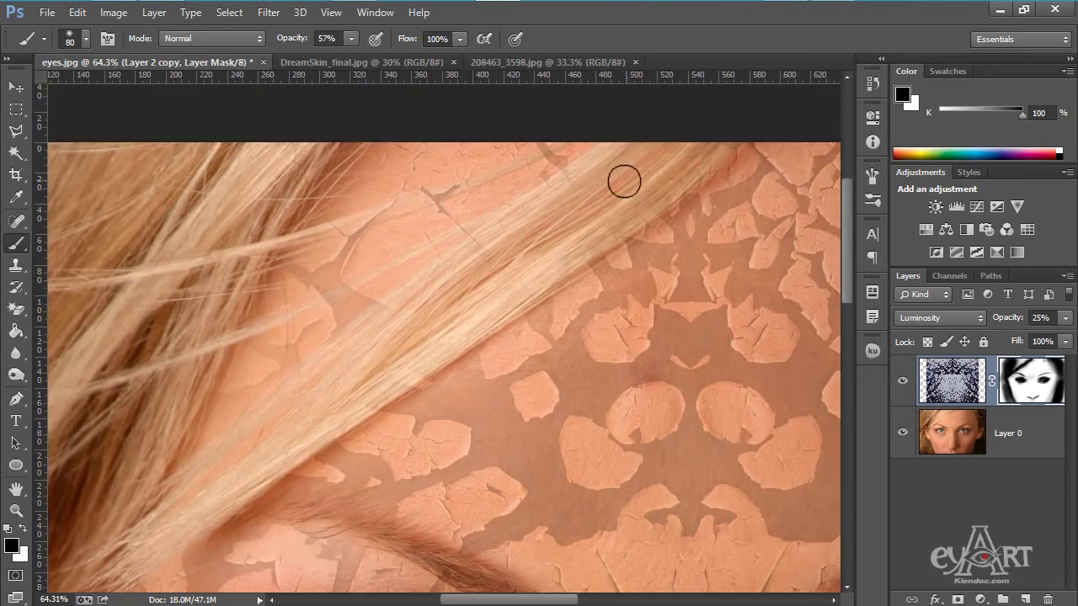
pyautogui.moveTo(645, 188); pyautogui.dragTo(517, 293)
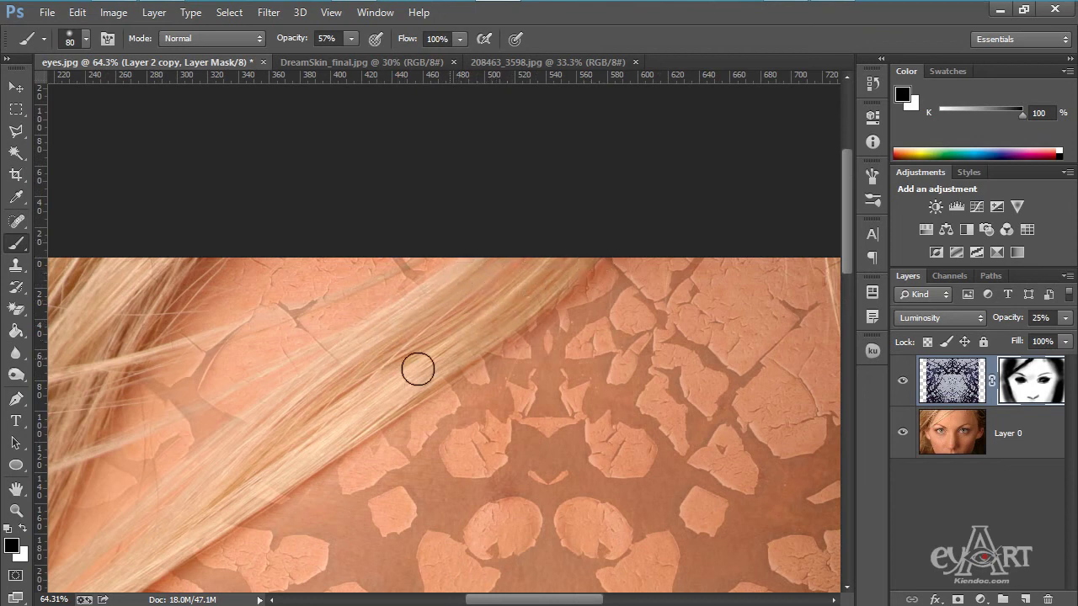
pyautogui.moveTo(311, 433); pyautogui.dragTo(416, 338)
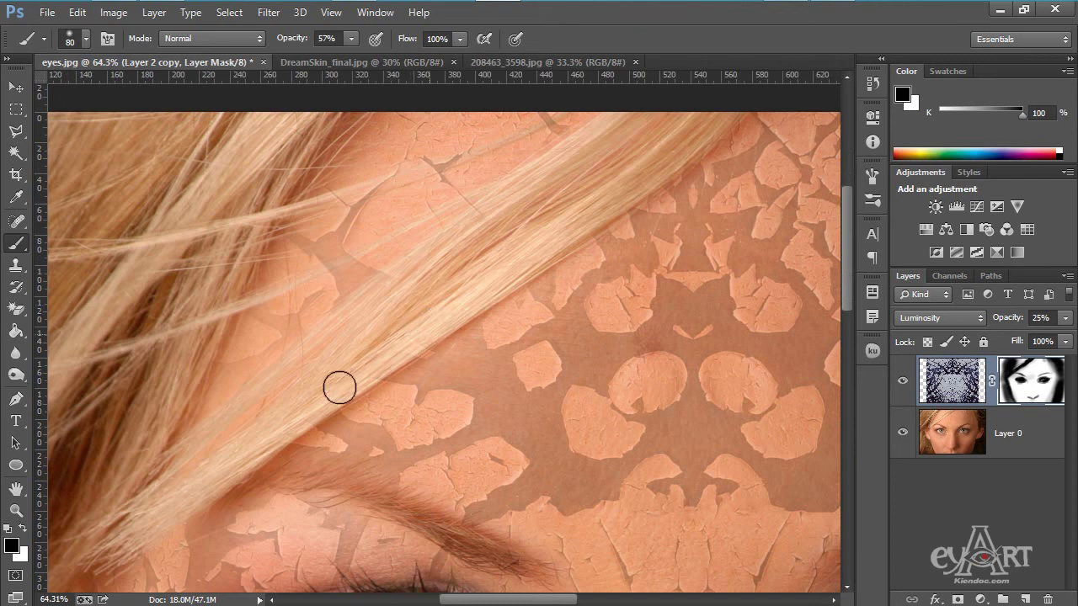
# Reduce the brush to 20 px and mask the cracks off the thin loose hairs crossing the upper-left forehead.
pyautogui.moveTo(340, 388); pyautogui.dragTo(437, 323)
pyautogui.rightClick(461, 331)
pyautogui.moveTo(585, 374); pyautogui.dragTo(560, 372)
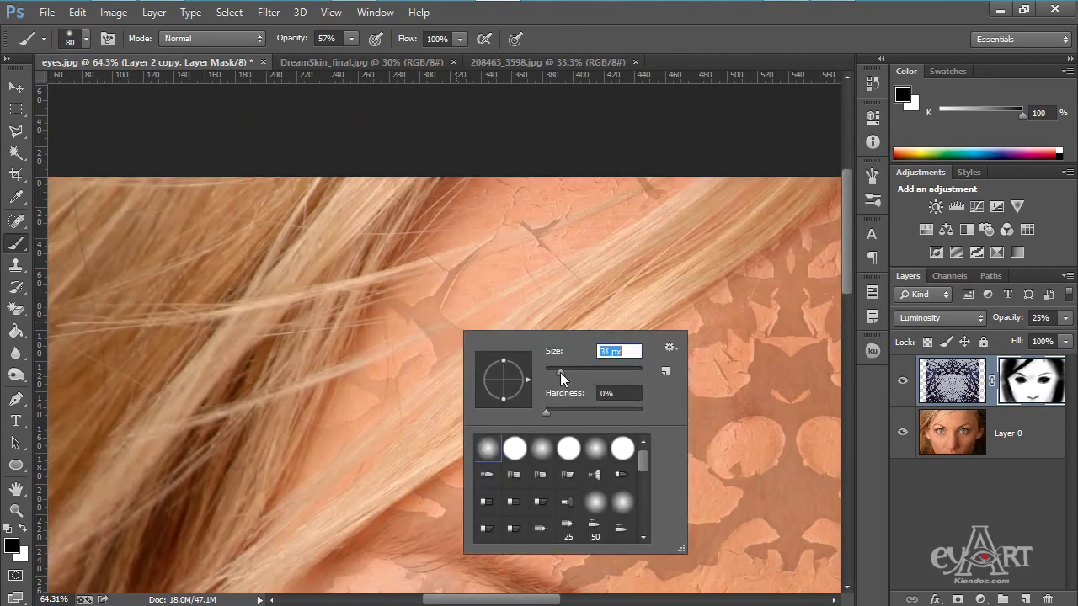
pyautogui.click(640, 47)
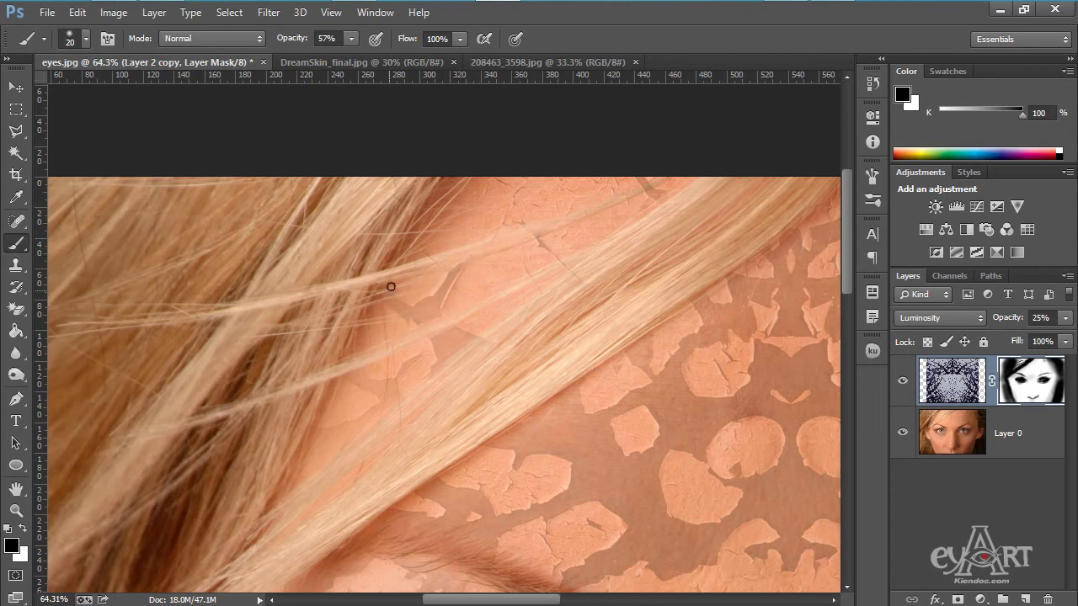
pyautogui.moveTo(554, 304); pyautogui.dragTo(286, 491)
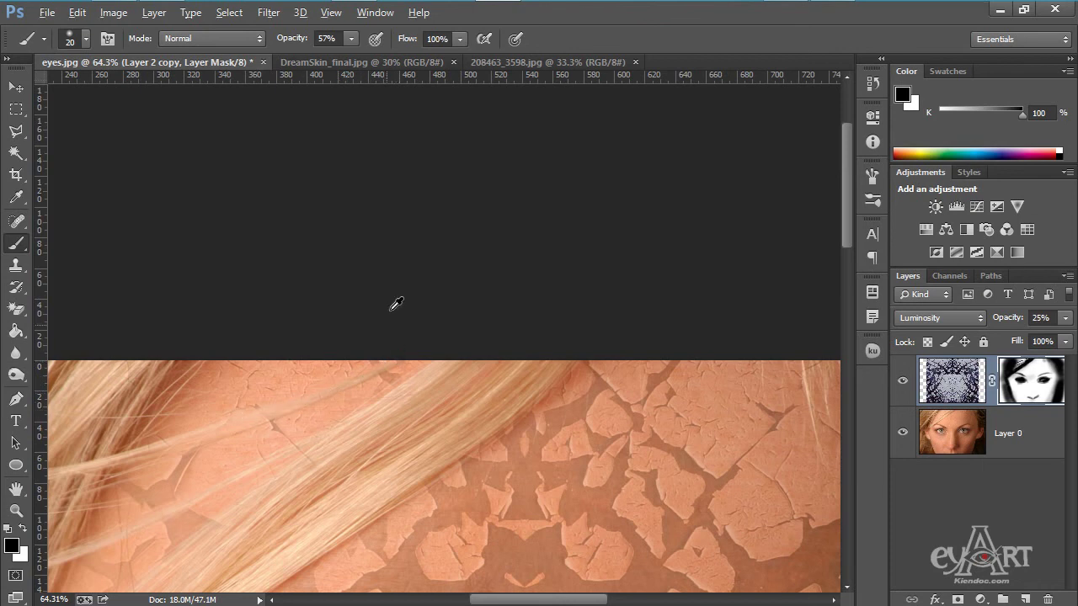
pyautogui.scroll(-12, 393, 307)
pyautogui.scroll(3, 394, 306)
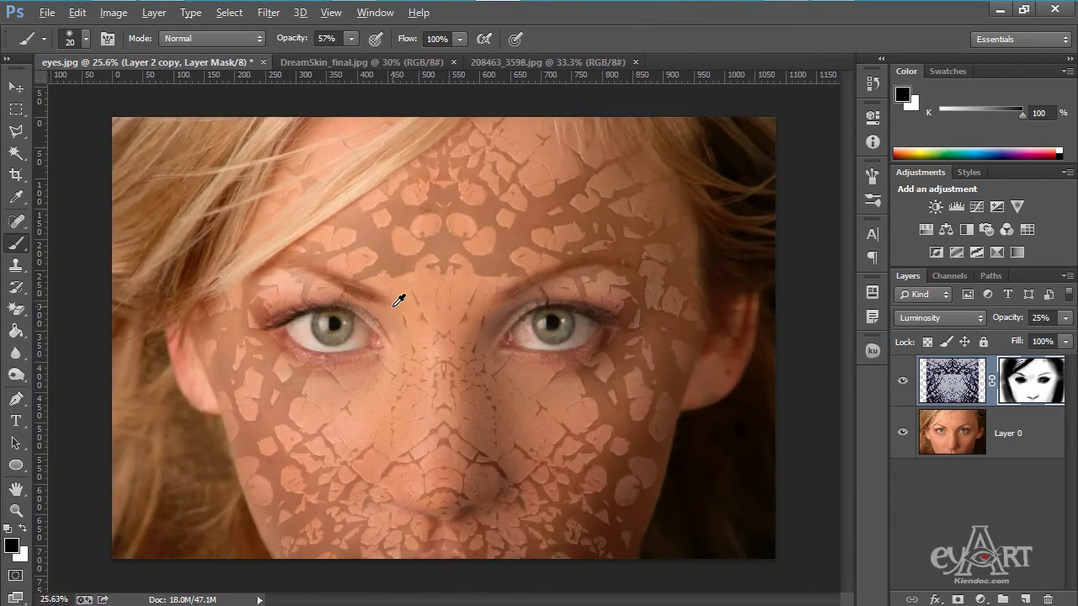
pyautogui.scroll(2, 393, 306)
pyautogui.scroll(-1, 394, 307)
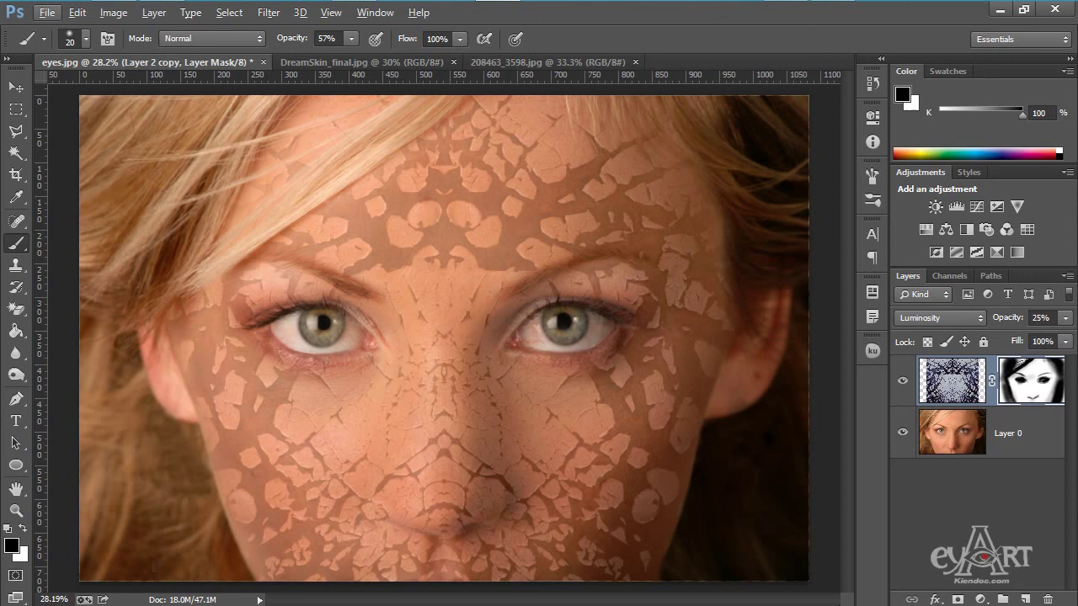
# Add a Channel Mixer adjustment layer above the crack texture and try red +10%, green -45% and blue +25% on the Red output.
pyautogui.press('v')
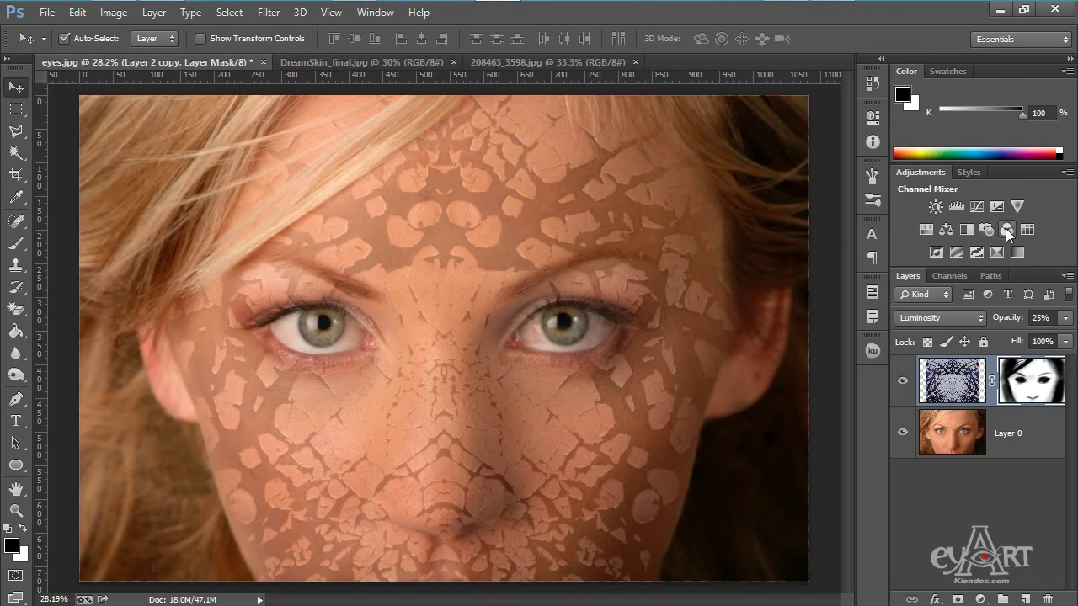
pyautogui.click(370, 15)
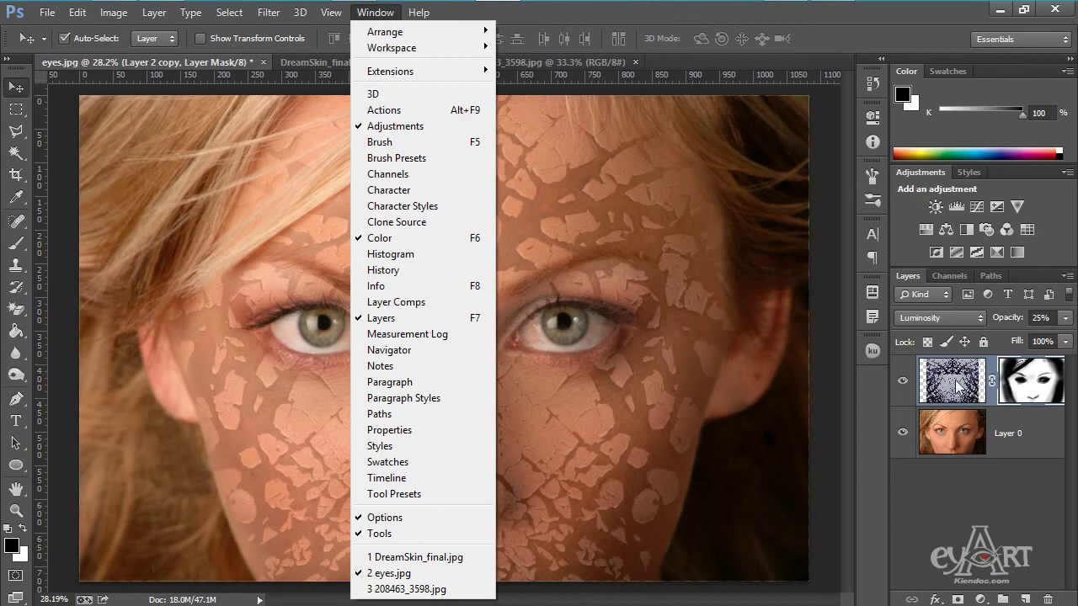
pyautogui.click(1051, 257)
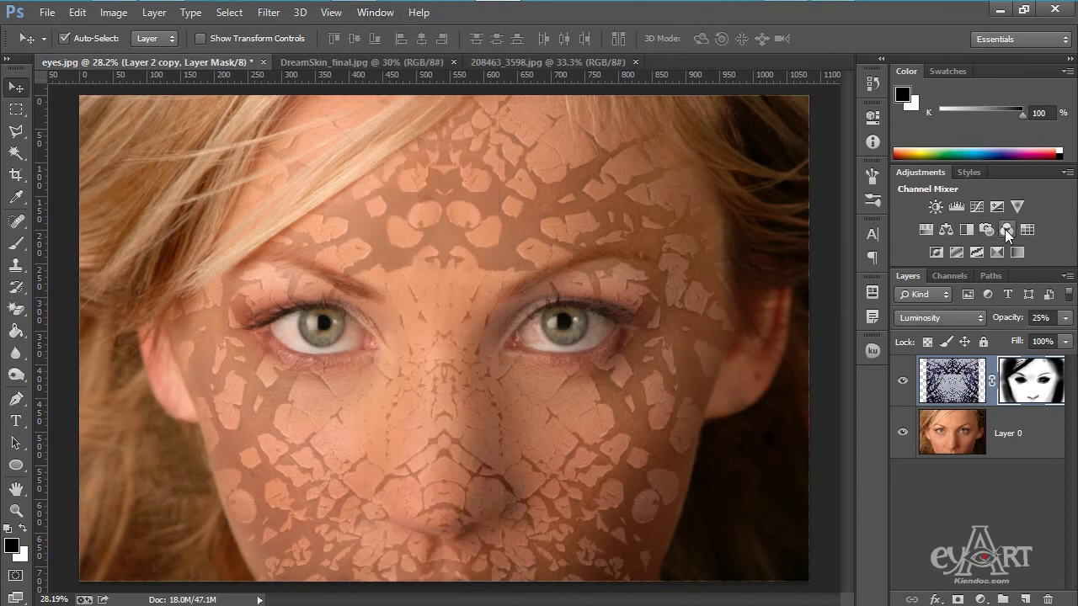
pyautogui.click(1005, 229)
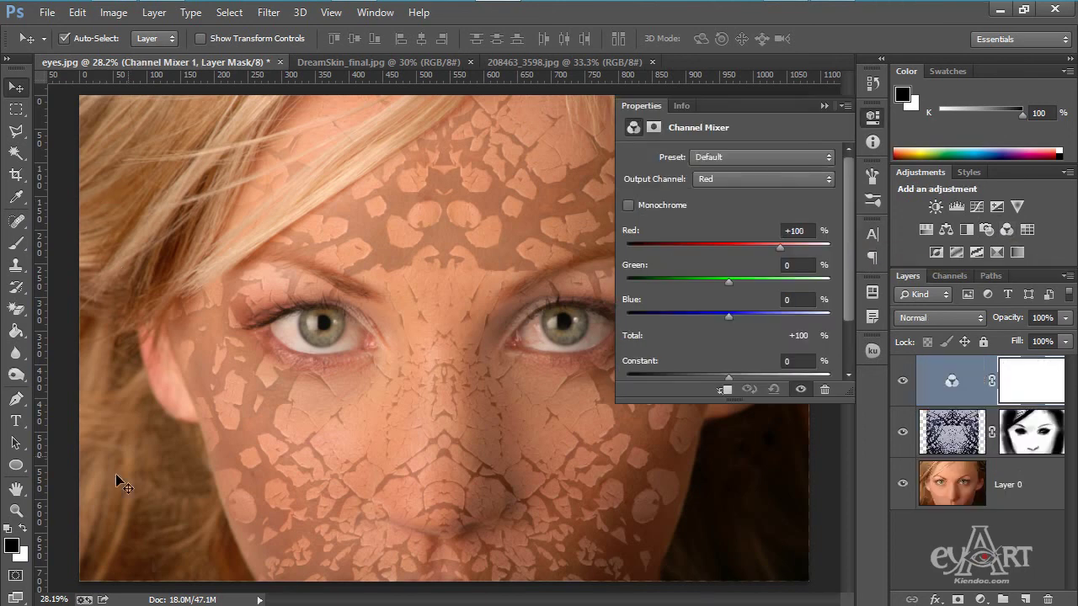
pyautogui.moveTo(781, 249); pyautogui.dragTo(741, 313)
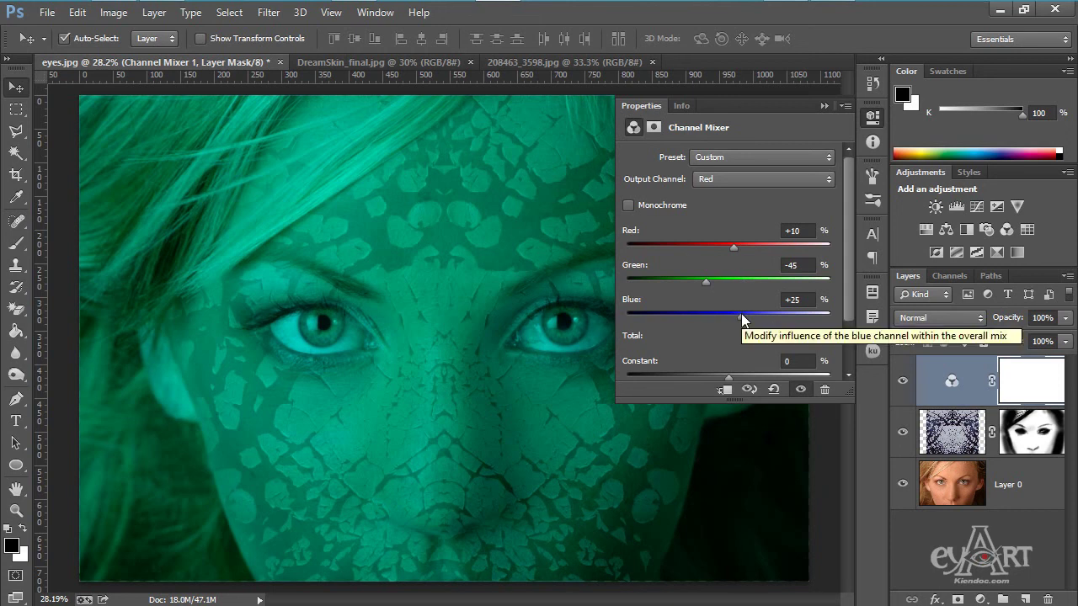
# Load the ChannelMix.cha preset into the Channel Mixer adjustment layer.
pyautogui.click(844, 106)
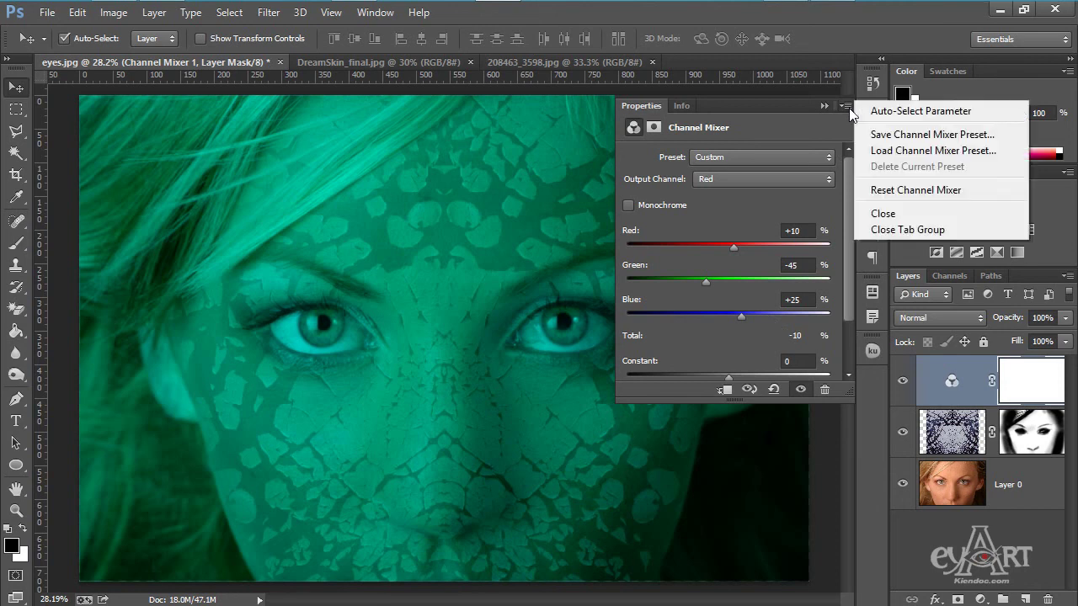
pyautogui.click(961, 152)
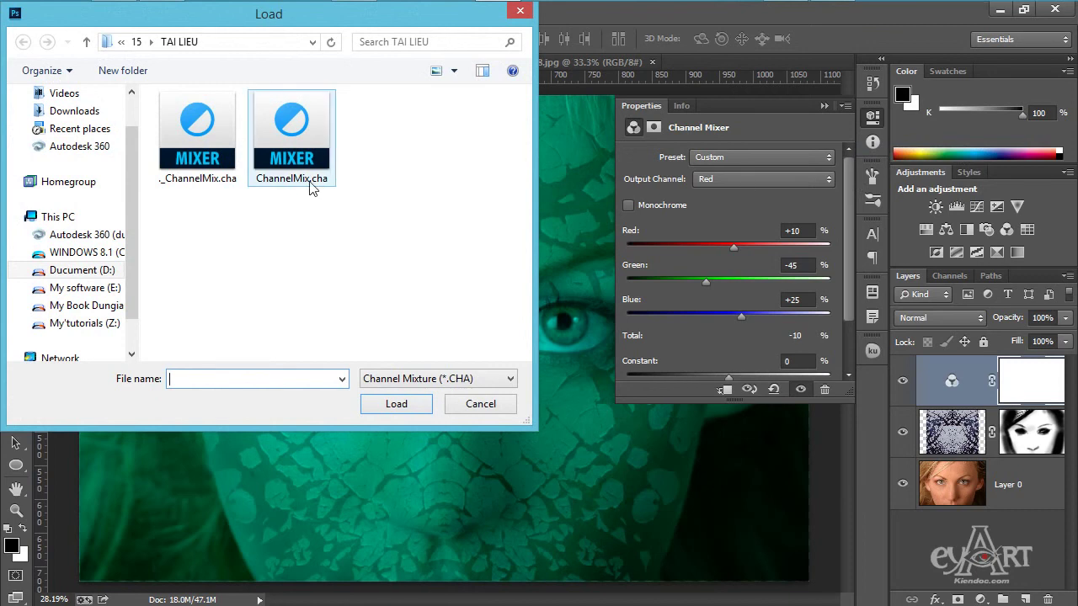
pyautogui.click(282, 145)
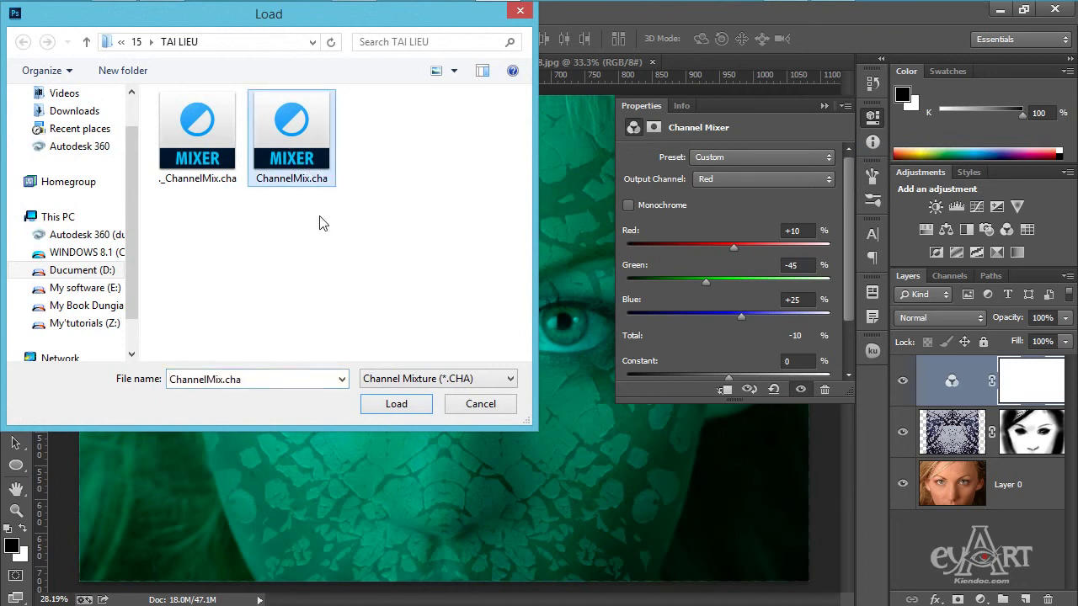
pyautogui.click(396, 405)
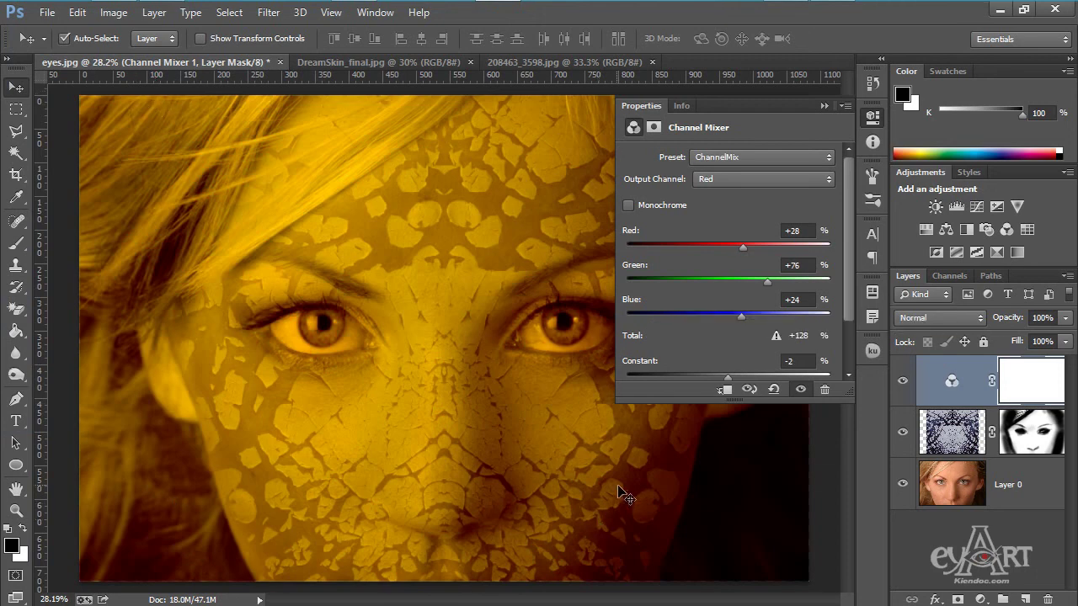
# Compare the tinted face with the reference image DreamSkin_final.jpg, return to eyes.jpg and collapse the adjustment's settings.
pyautogui.click(377, 61)
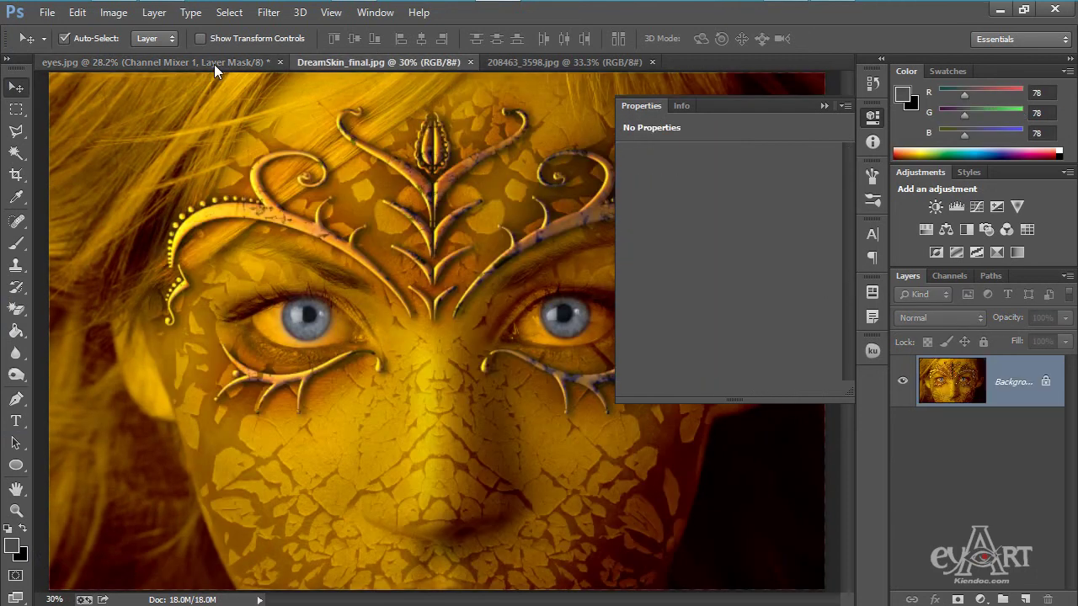
pyautogui.click(214, 64)
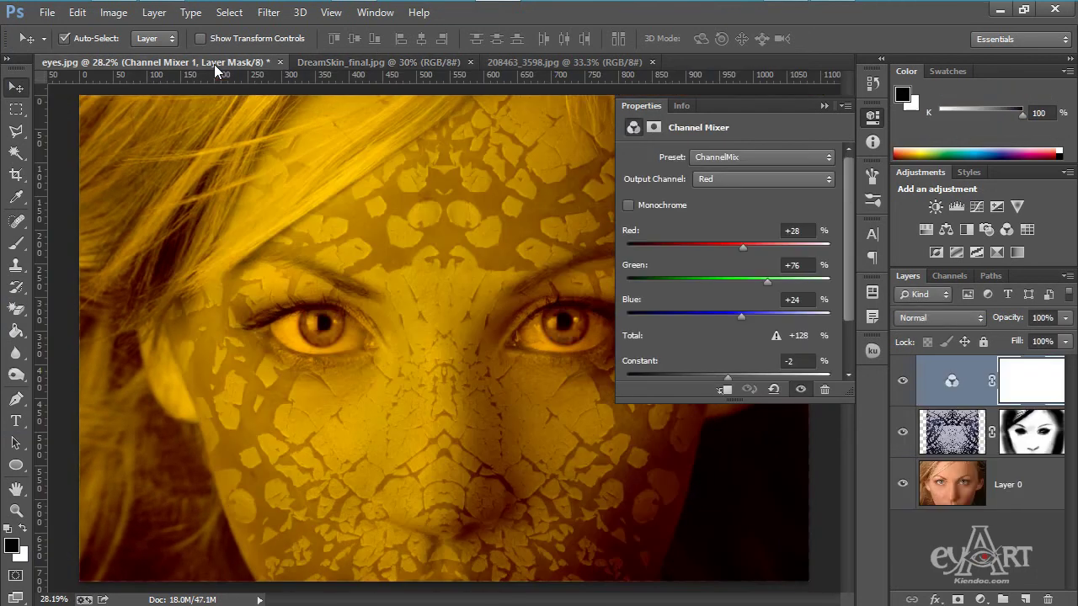
pyautogui.click(825, 107)
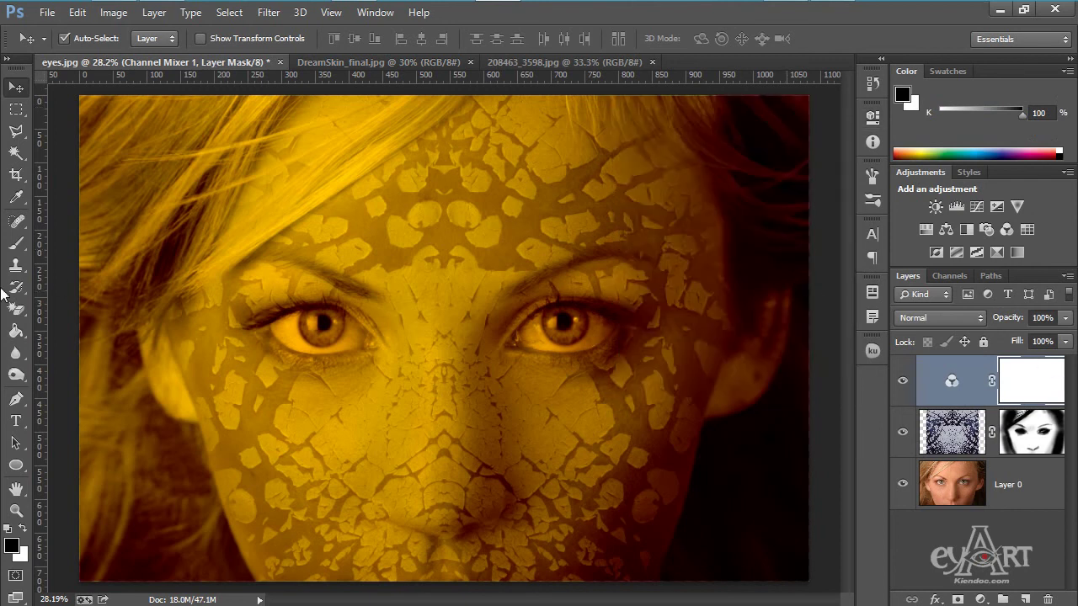
# Set up the soft brush at 101 px with 100% opacity for painting on the Channel Mixer mask.
pyautogui.click(15, 243)
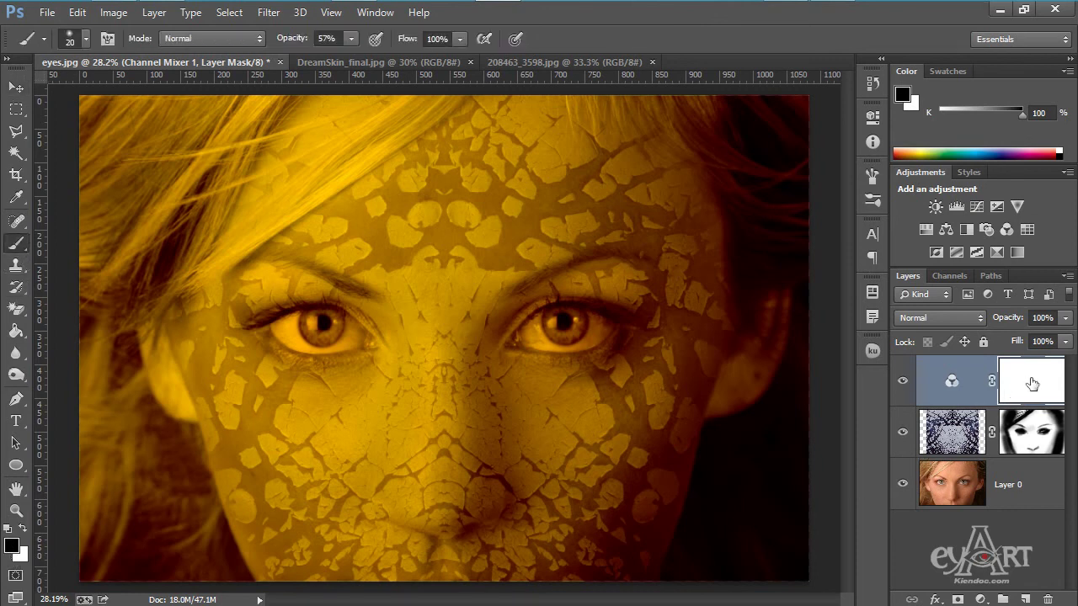
pyautogui.rightClick(452, 274)
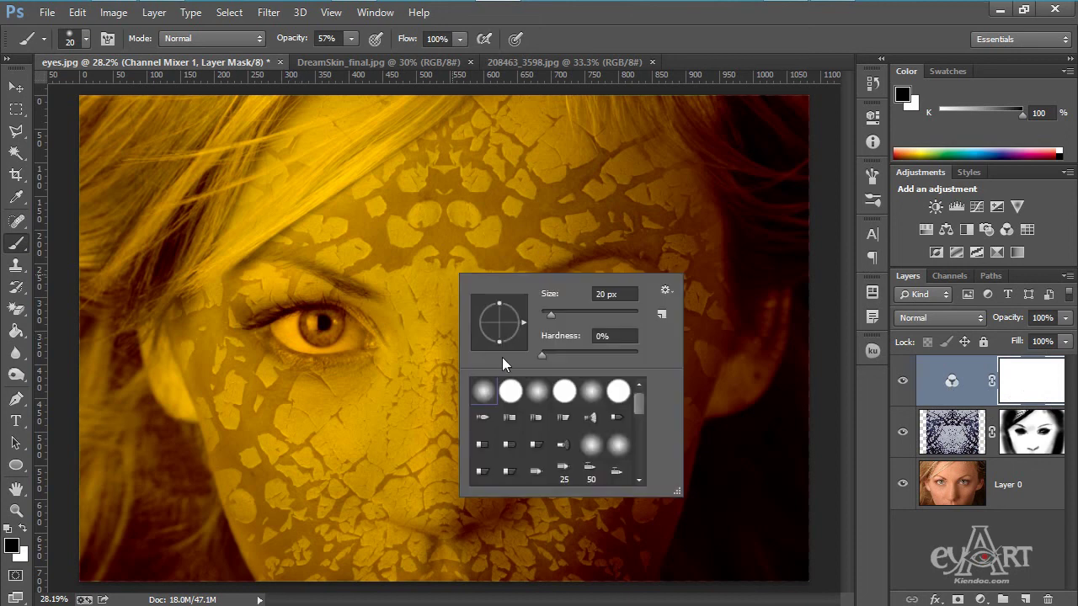
pyautogui.moveTo(550, 318); pyautogui.dragTo(571, 314)
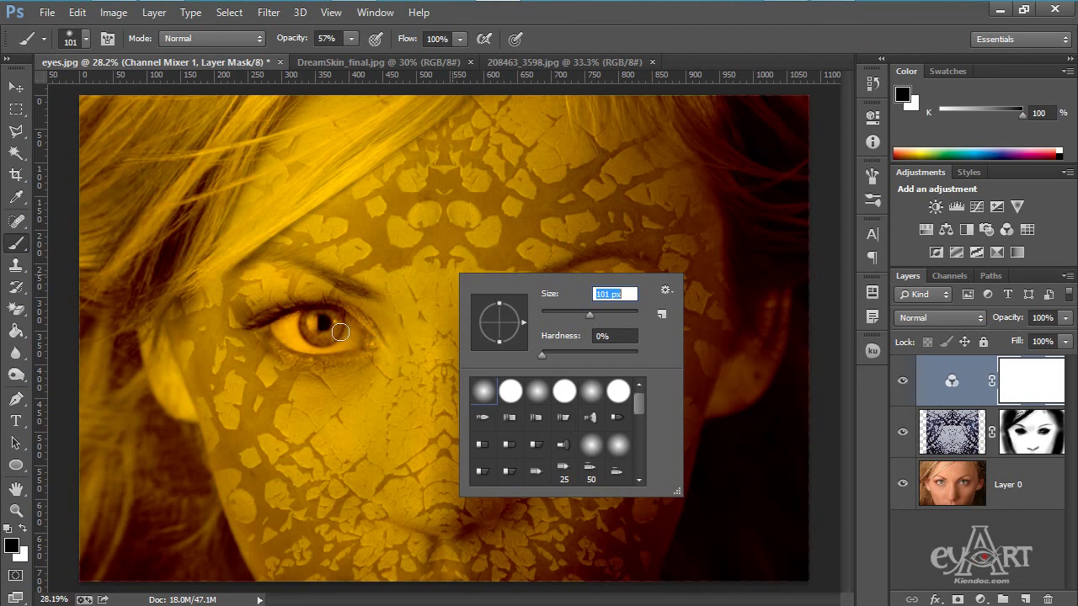
pyautogui.click(351, 38)
pyautogui.click(350, 38)
pyautogui.moveTo(354, 59); pyautogui.dragTo(448, 49)
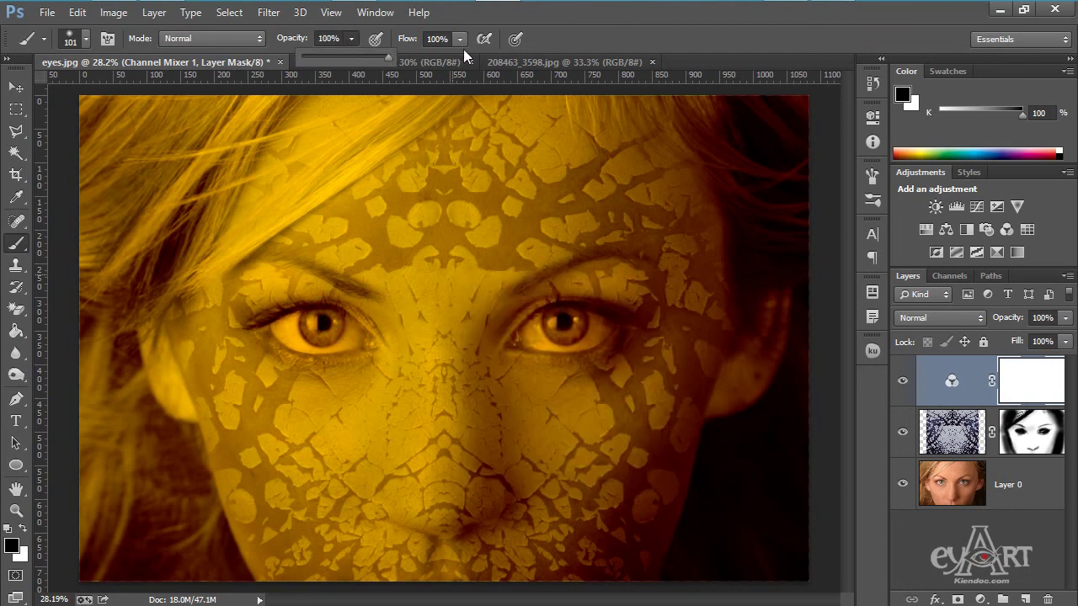
pyautogui.click(611, 38)
# Paint black over both irises on the Channel Mixer mask to remove the golden tint from them.
pyautogui.scroll(3, 261, 308)
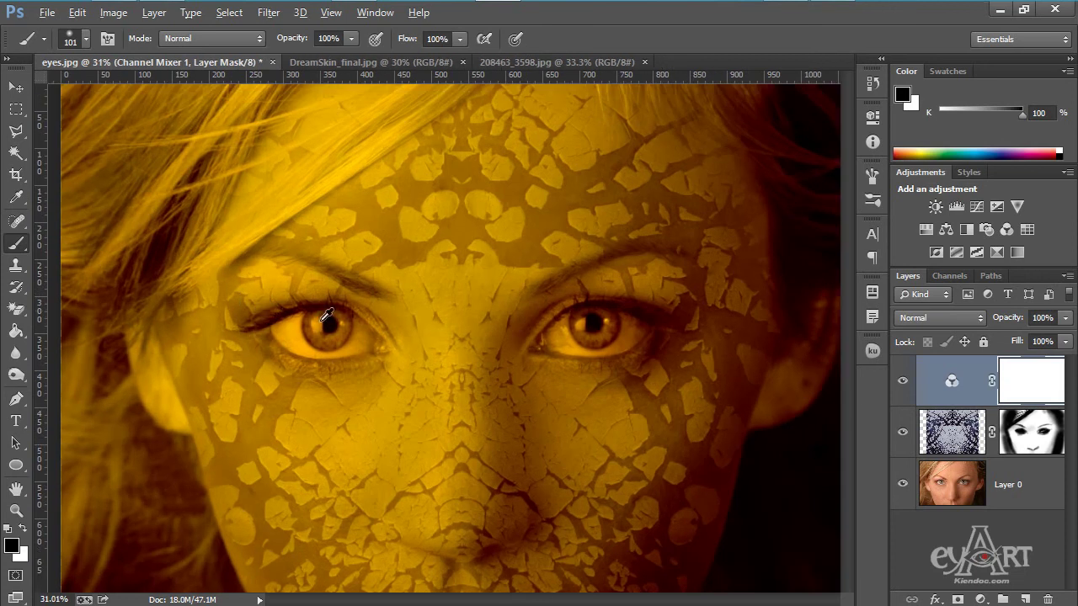
pyautogui.scroll(2, 364, 319)
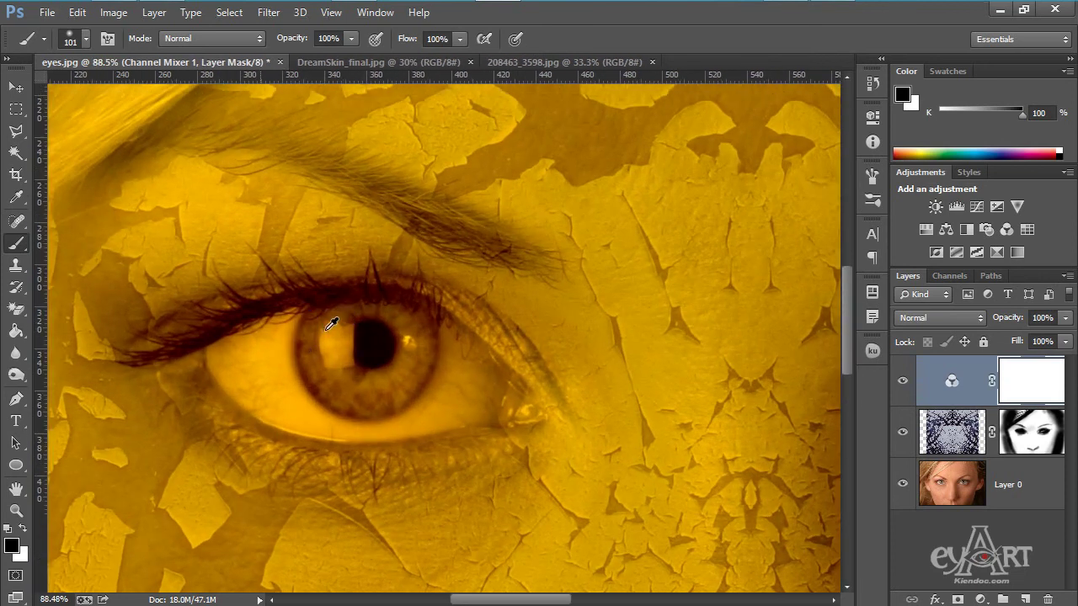
pyautogui.moveTo(341, 327)
pyautogui.mouseDown()
pyautogui.moveTo(334, 375)
pyautogui.moveTo(389, 384)
pyautogui.moveTo(395, 329)
pyautogui.moveTo(357, 323)
pyautogui.moveTo(337, 350)
pyautogui.moveTo(339, 367)
pyautogui.moveTo(379, 336)
pyautogui.moveTo(360, 344)
pyautogui.moveTo(374, 351)
pyautogui.moveTo(363, 319)
pyautogui.moveTo(375, 308)
pyautogui.moveTo(411, 324)
pyautogui.moveTo(415, 358)
pyautogui.moveTo(369, 382)
pyautogui.mouseUp()
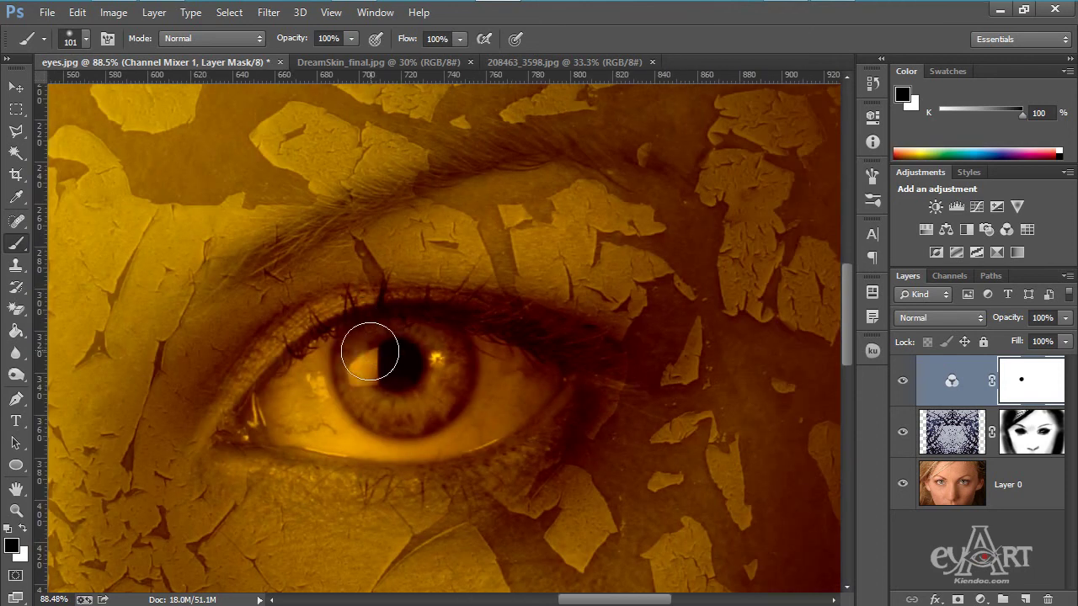
pyautogui.moveTo(374, 348)
pyautogui.mouseDown()
pyautogui.moveTo(431, 348)
pyautogui.moveTo(391, 346)
pyautogui.moveTo(373, 368)
pyautogui.moveTo(379, 385)
pyautogui.moveTo(428, 391)
pyautogui.moveTo(439, 348)
pyautogui.moveTo(442, 367)
pyautogui.moveTo(413, 400)
pyautogui.moveTo(394, 403)
pyautogui.moveTo(368, 378)
pyautogui.moveTo(368, 348)
pyautogui.moveTo(387, 386)
pyautogui.moveTo(441, 386)
pyautogui.moveTo(444, 361)
pyautogui.moveTo(428, 343)
pyautogui.moveTo(380, 340)
pyautogui.moveTo(368, 349)
pyautogui.moveTo(382, 397)
pyautogui.moveTo(404, 407)
pyautogui.moveTo(432, 377)
pyautogui.mouseUp()
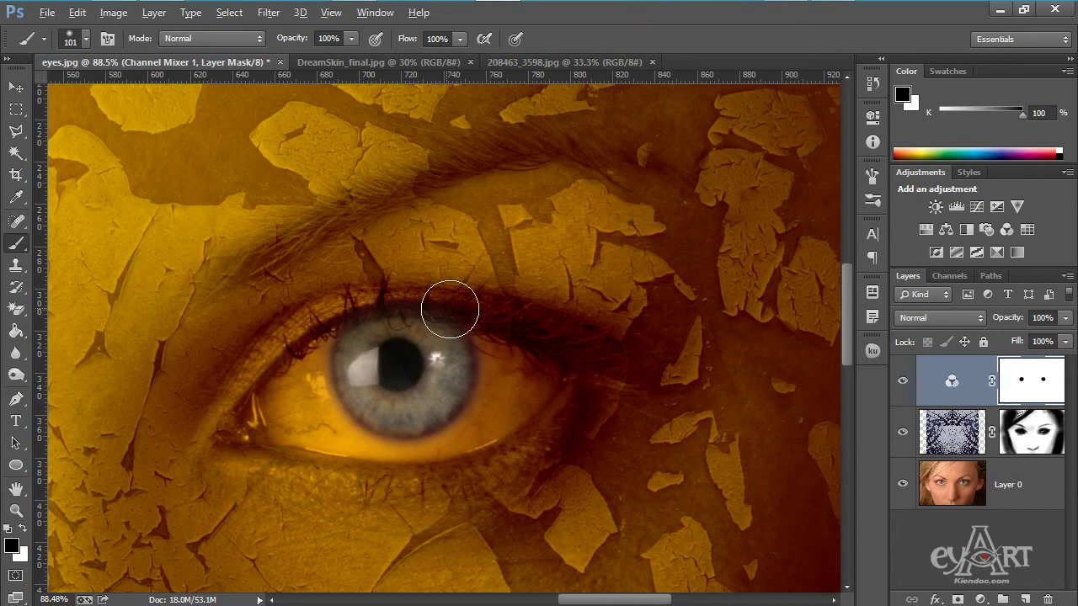
pyautogui.scroll(-5, 450, 306)
pyautogui.scroll(-3, 459, 306)
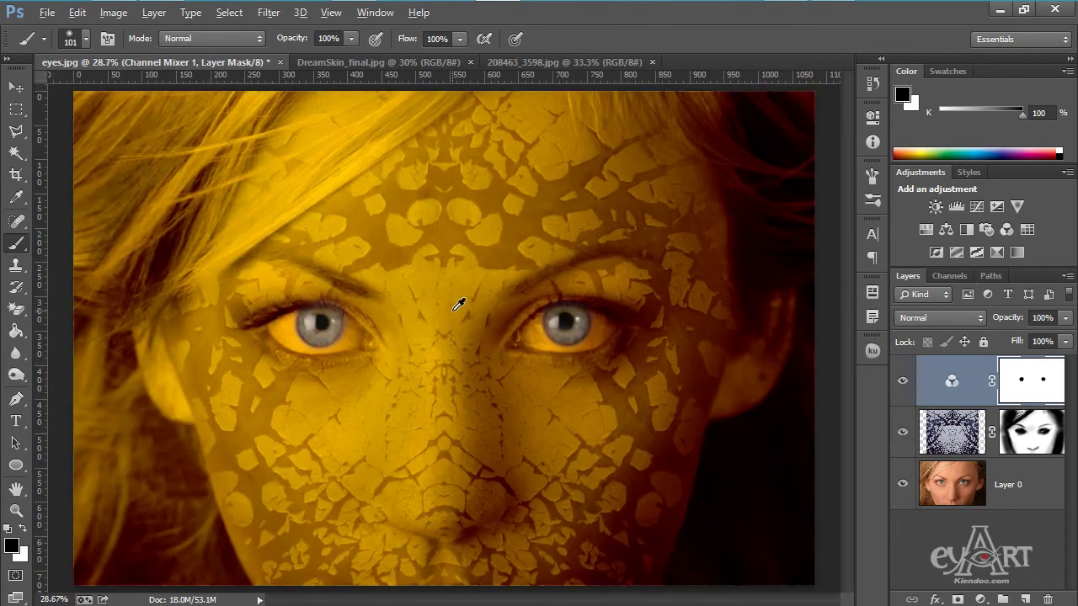